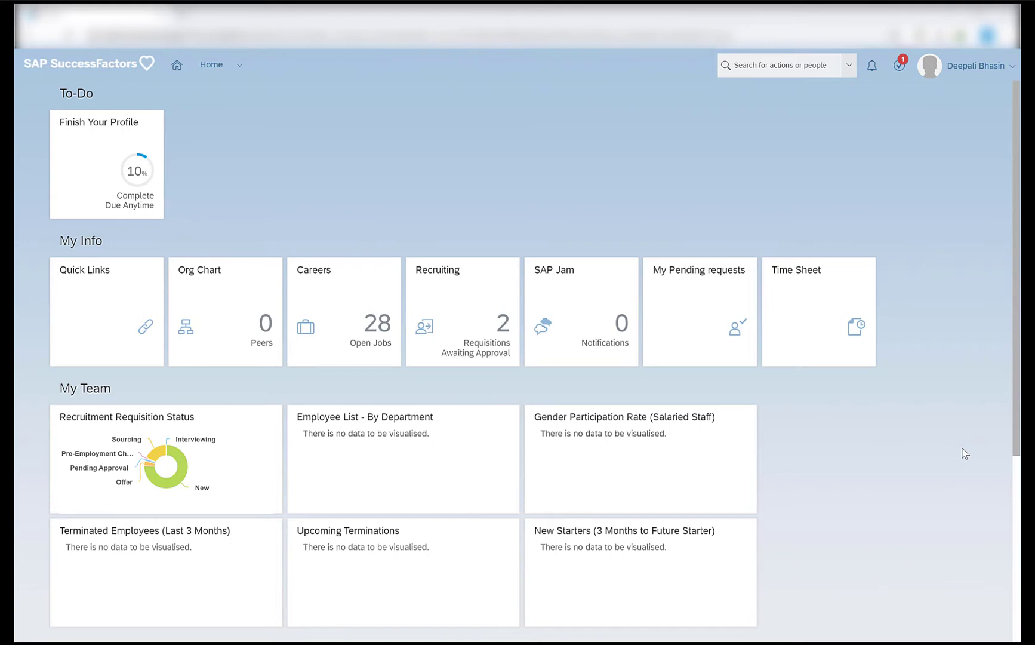
Search the available actions for "manage data" and open the Manage Data page.
click(744, 66)
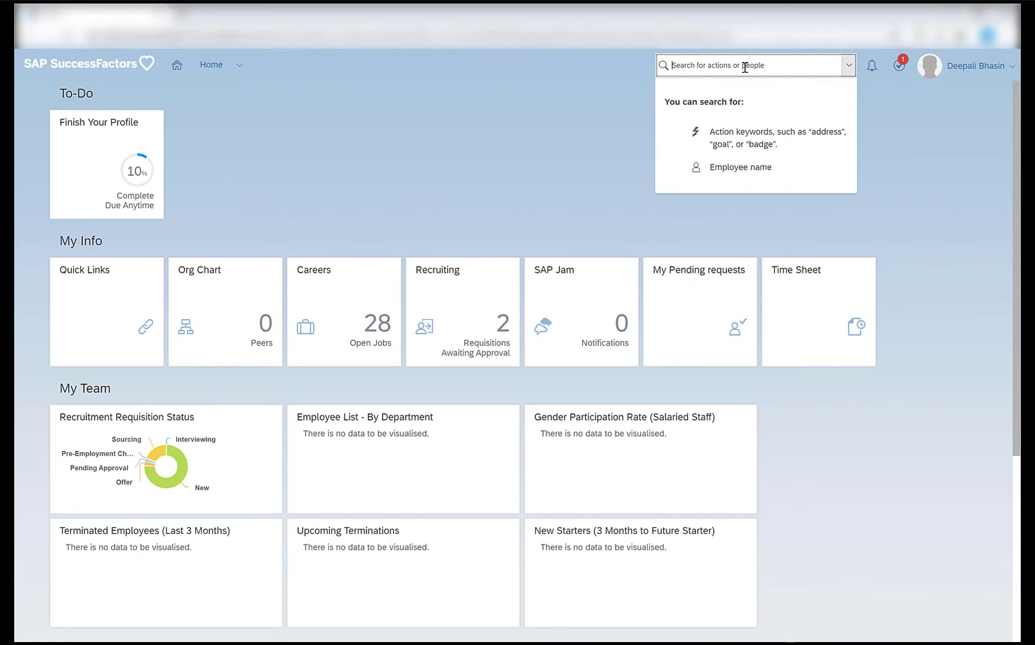
text(mana)
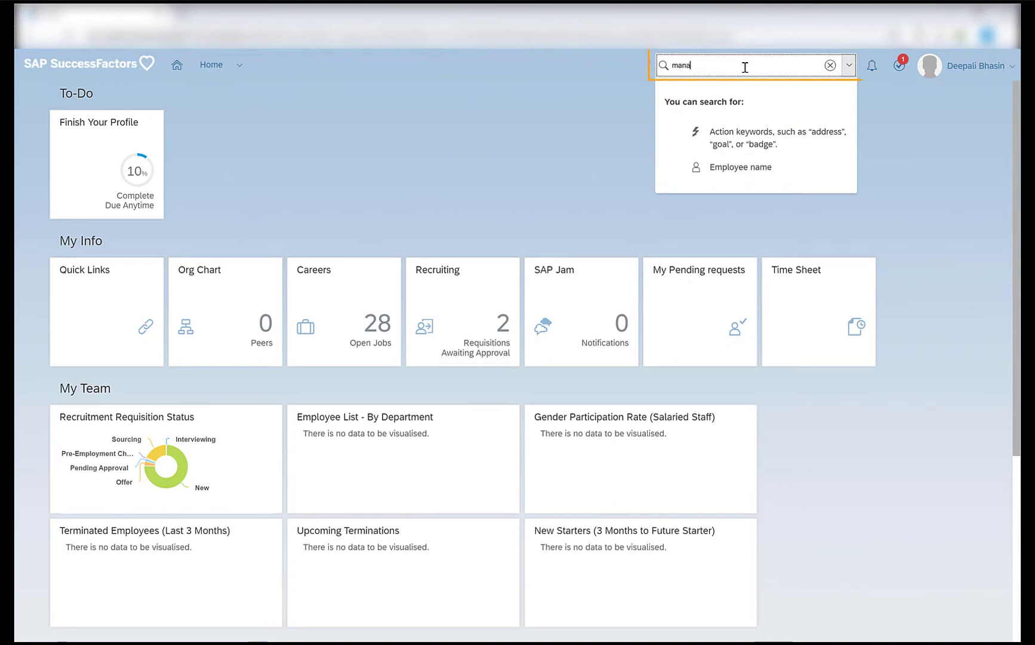
text(ge data)
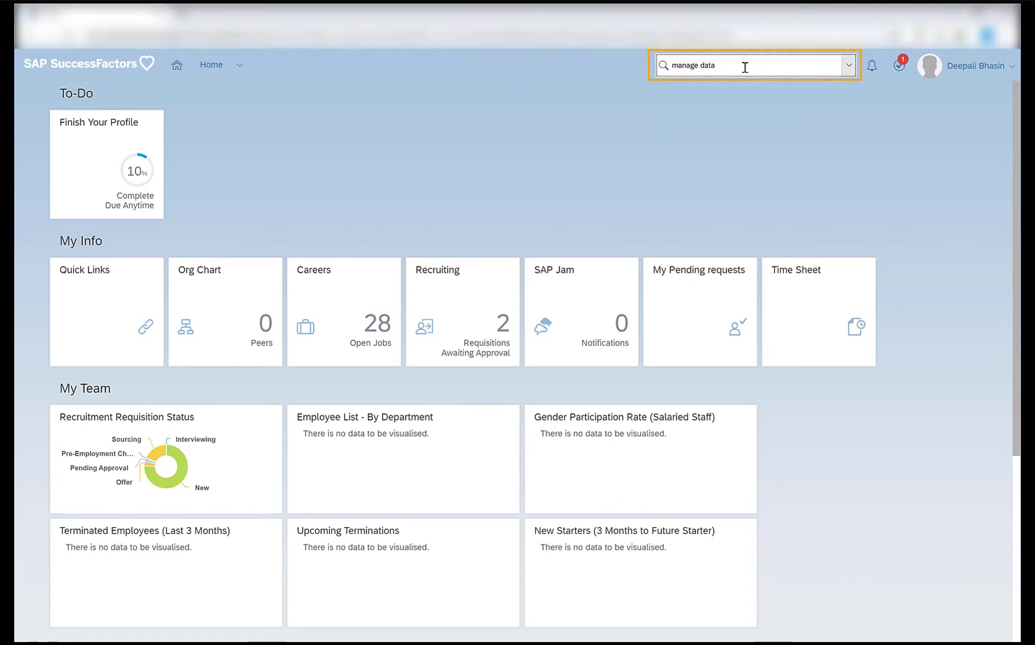
click(739, 92)
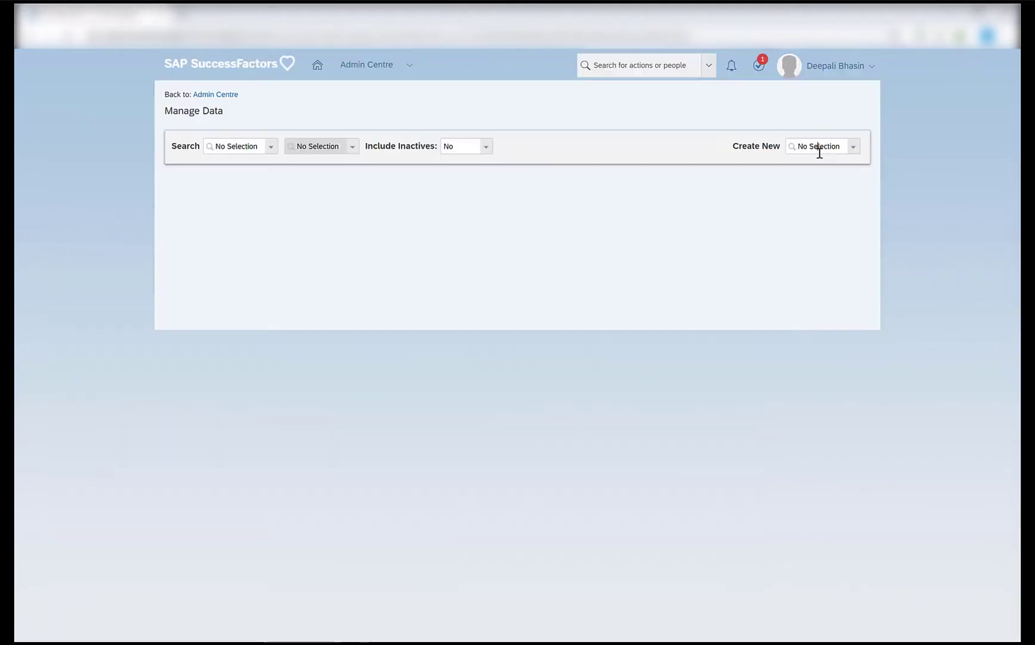
Start a new Holiday record and enter db_christmas as its holiday code.
click(820, 149)
text(holid)
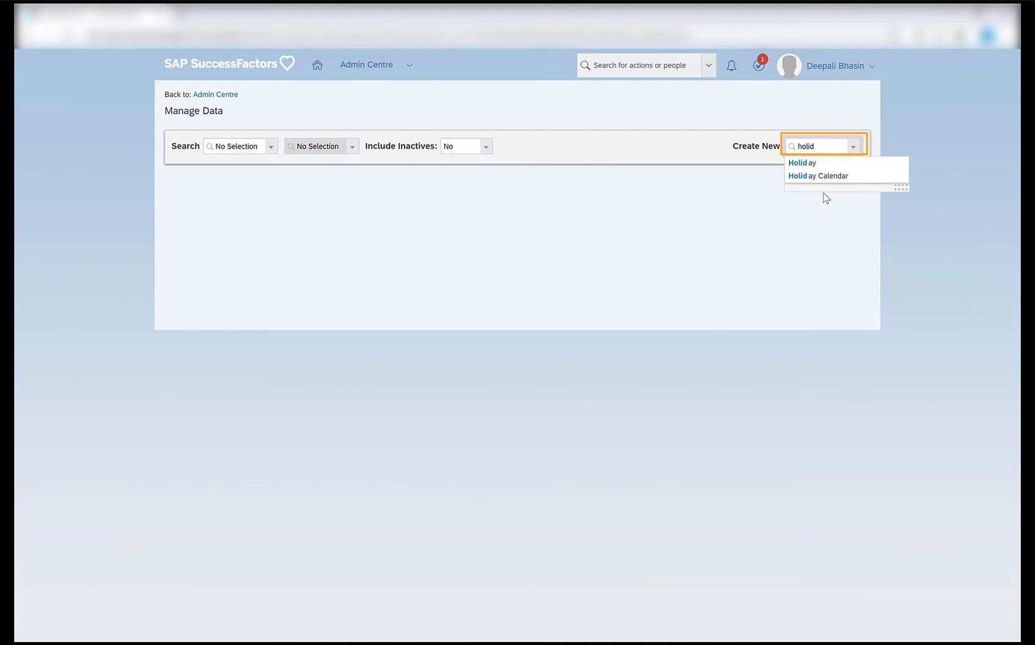
click(836, 163)
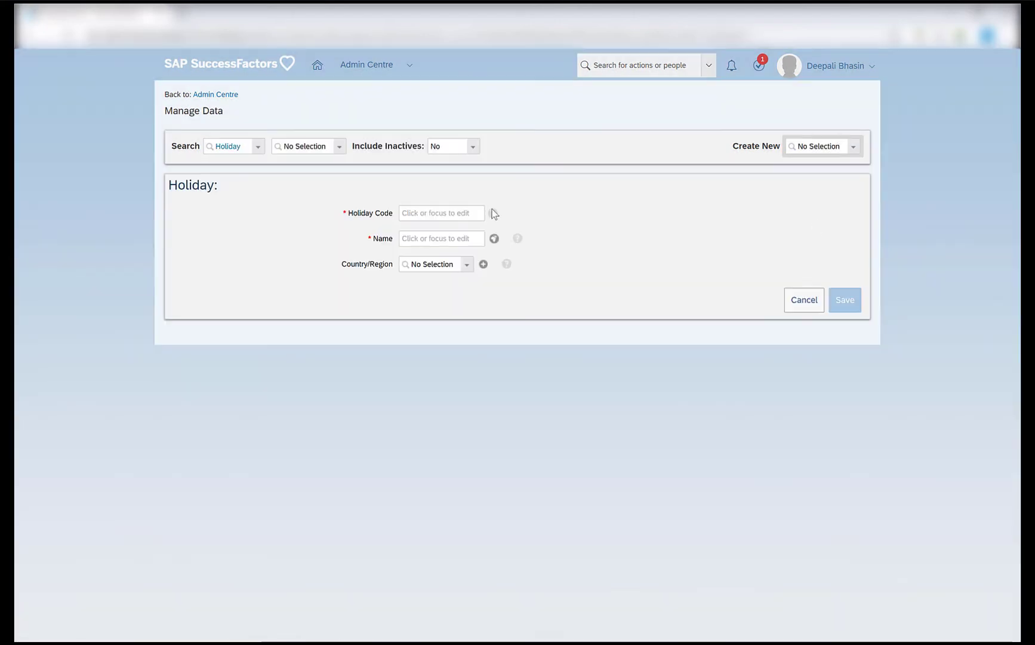
click(462, 214)
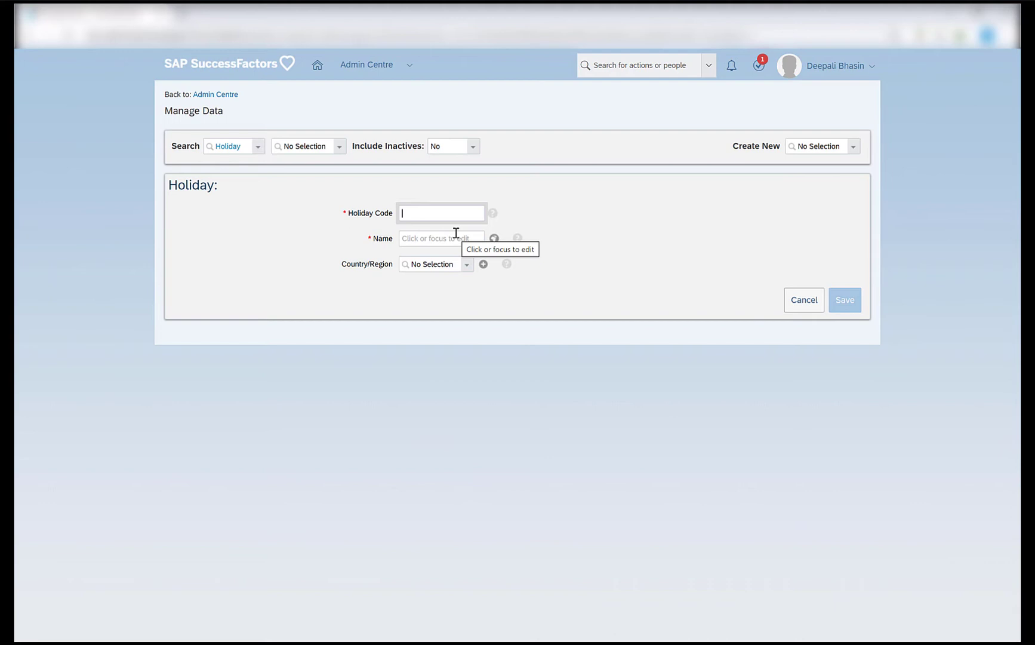
text(d)
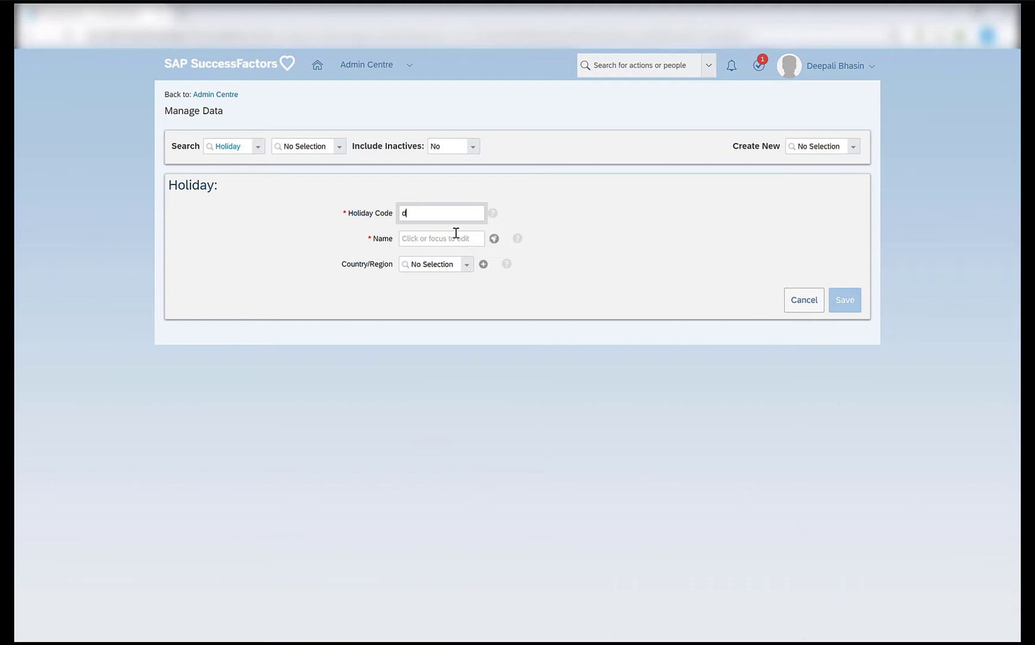
text(b_christmas)
Fill in the holiday's name as Christmas, reusing the text of the holiday code.
click(343, 213)
key(ctrl+c)
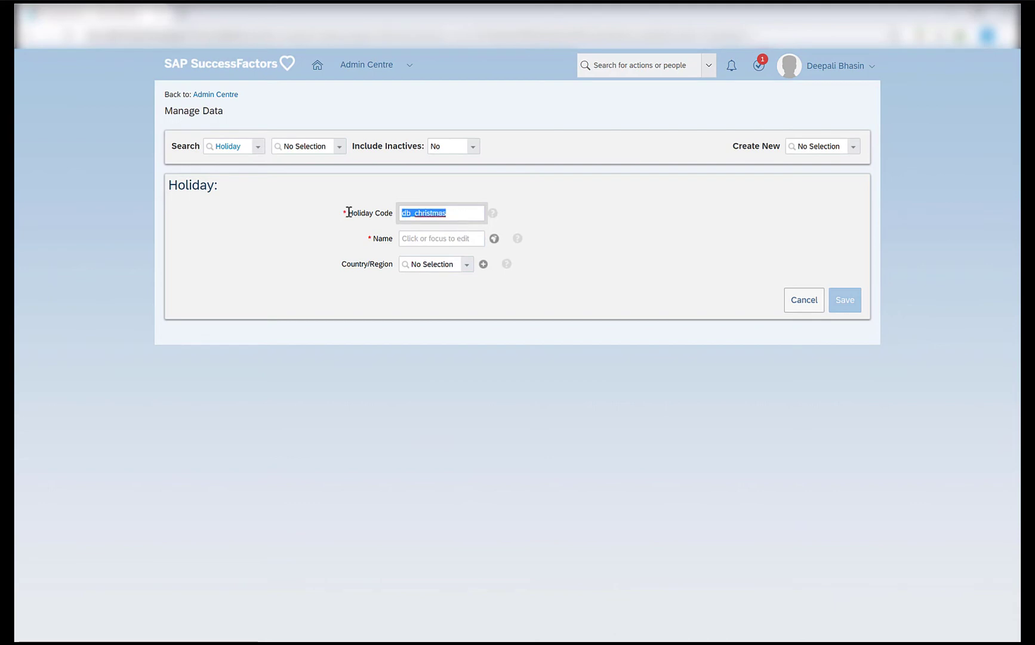
click(427, 240)
key(ctrl+v)
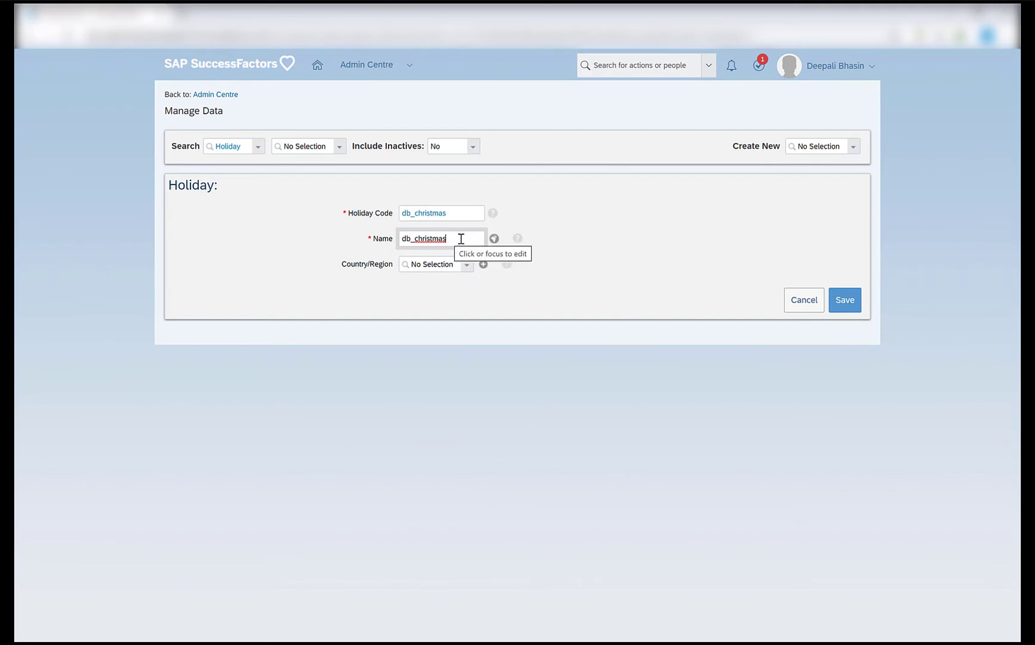
drag(412, 238, 368, 239)
text(C)
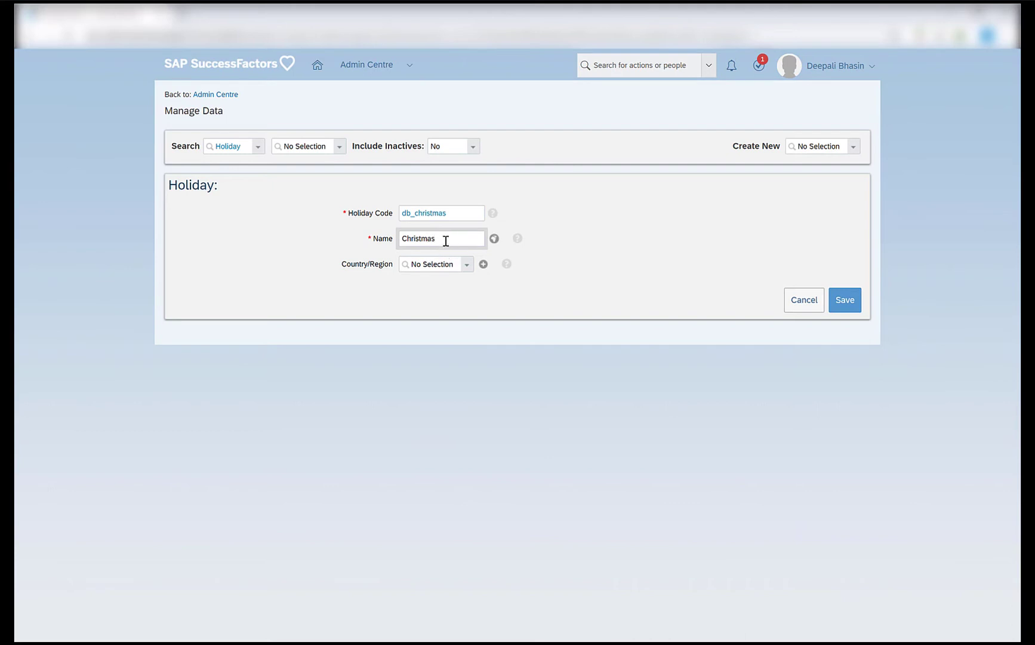
click(466, 214)
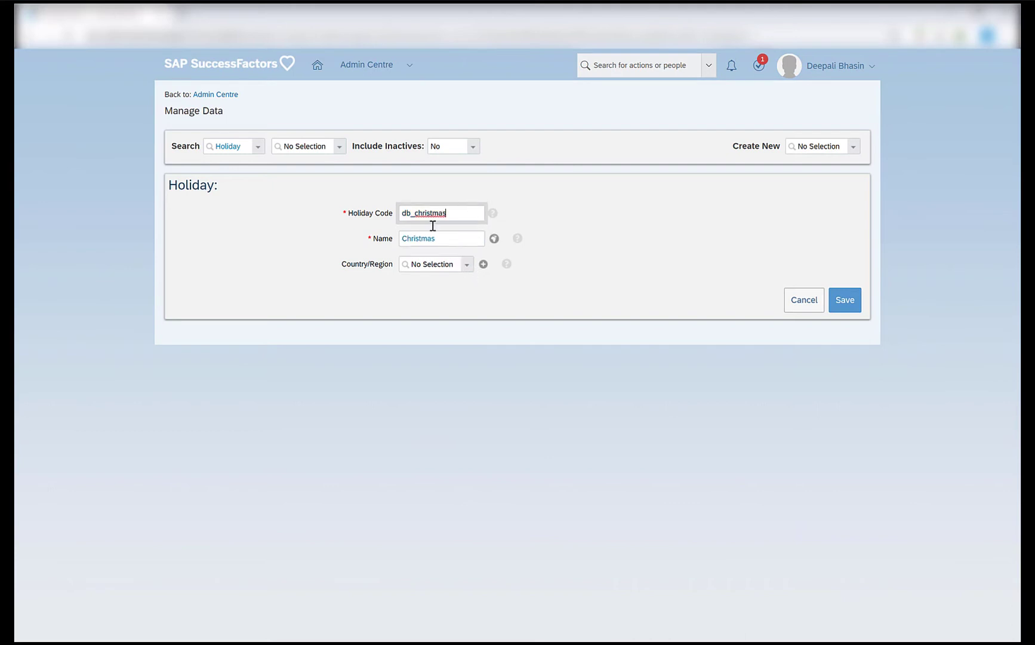
Set the Christmas holiday's country/region to United States (USA) and save the record.
click(449, 266)
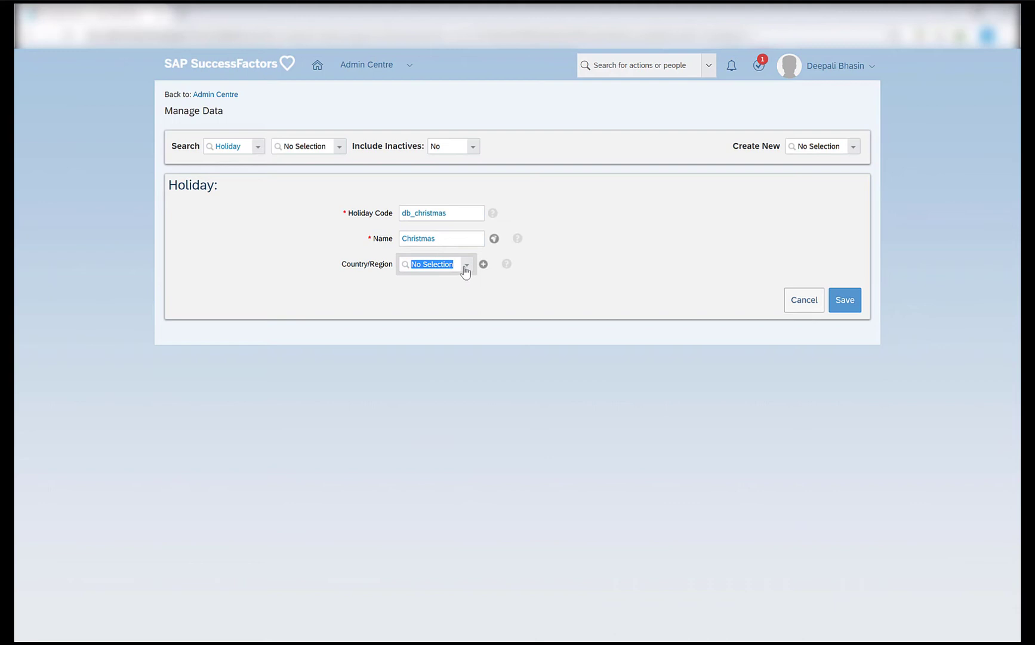
text(usa)
click(450, 280)
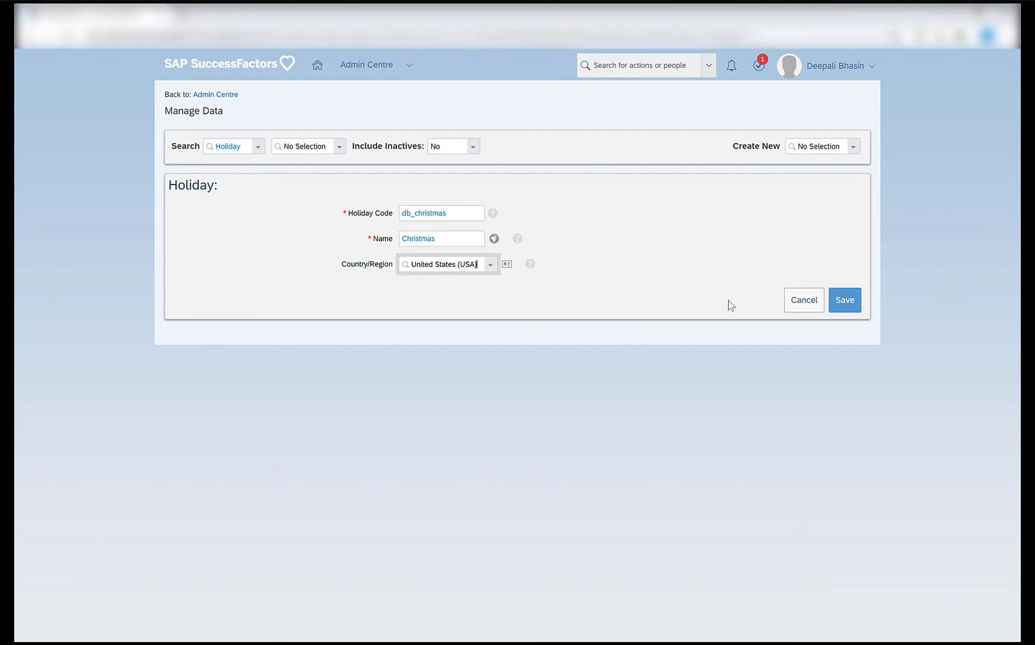
click(839, 302)
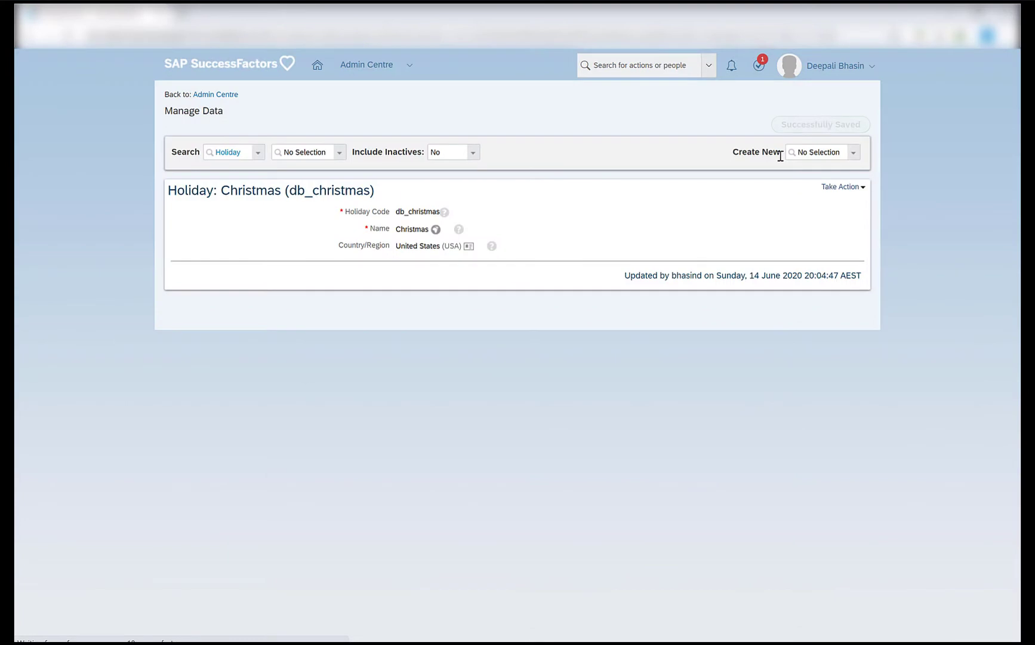
Start another Holiday record with the holiday code db_new_year and the name New Year.
click(813, 156)
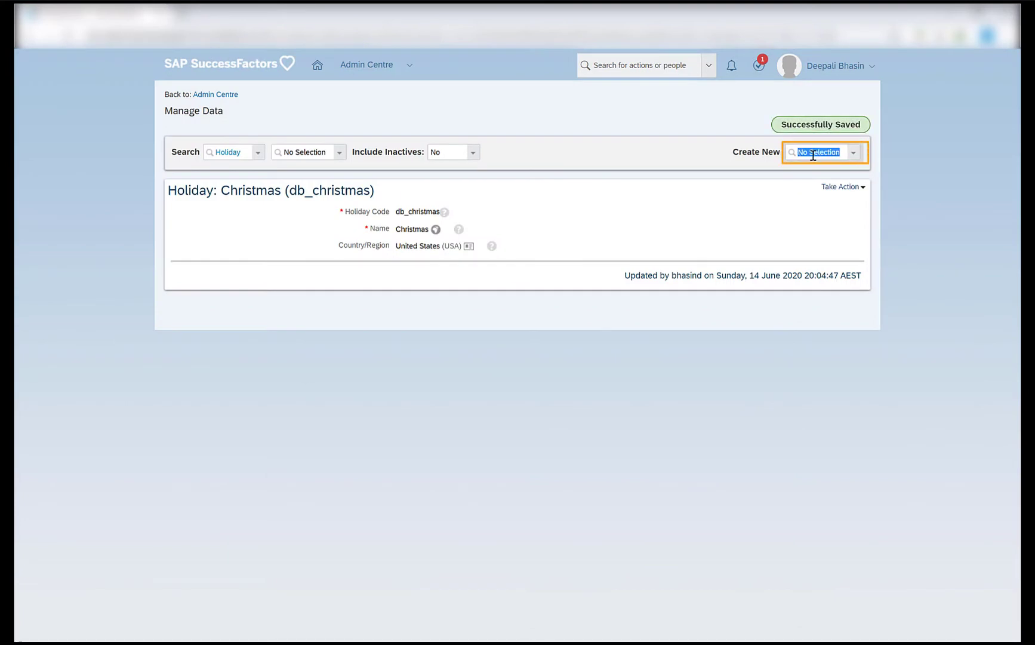
text(holi)
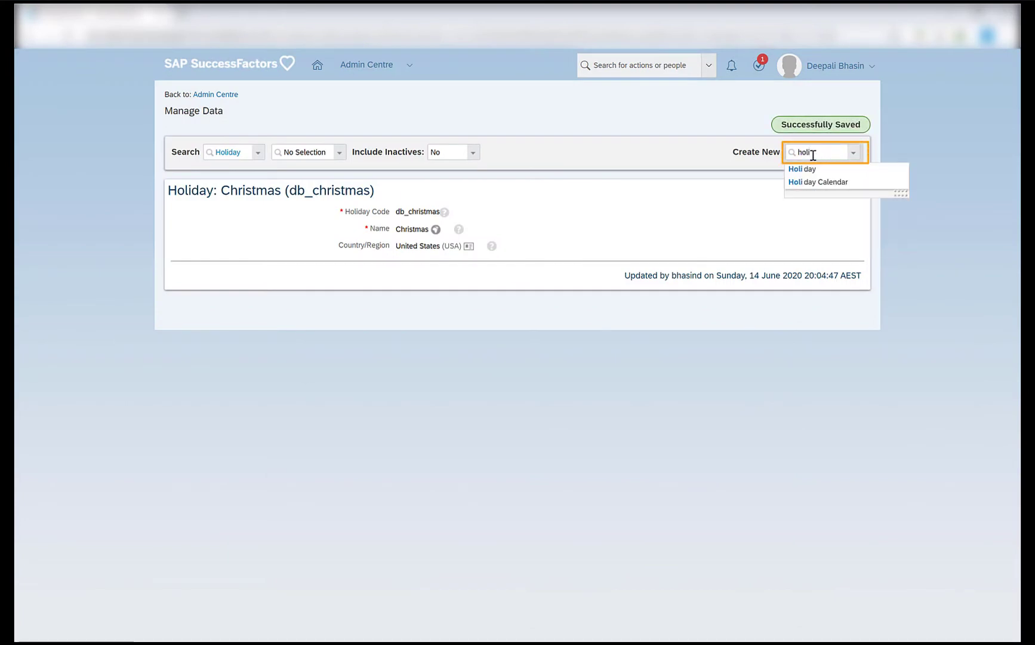
click(828, 170)
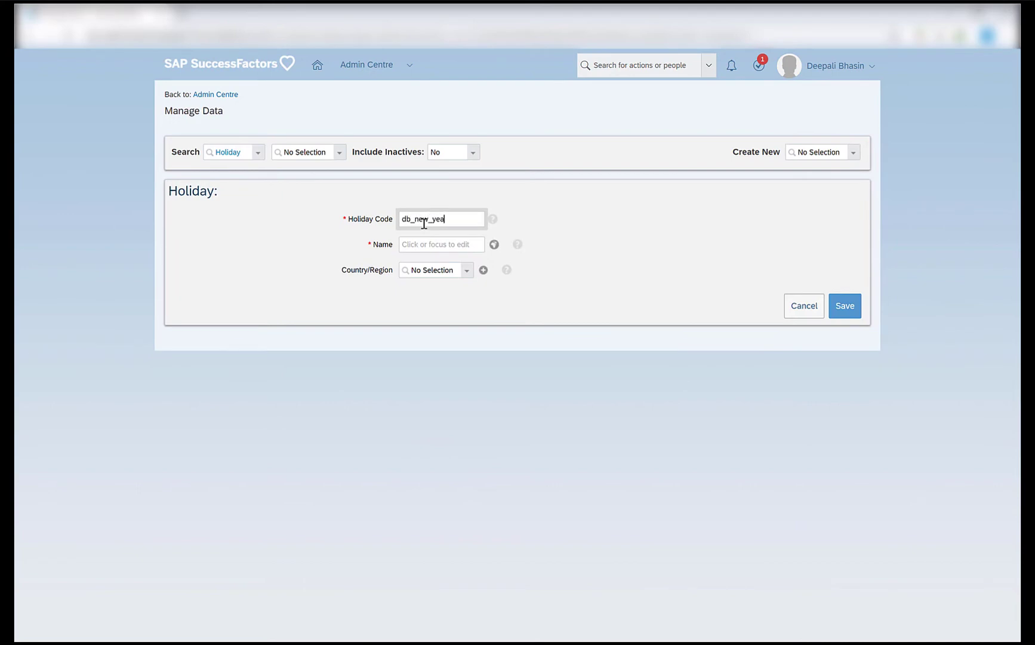
click(448, 245)
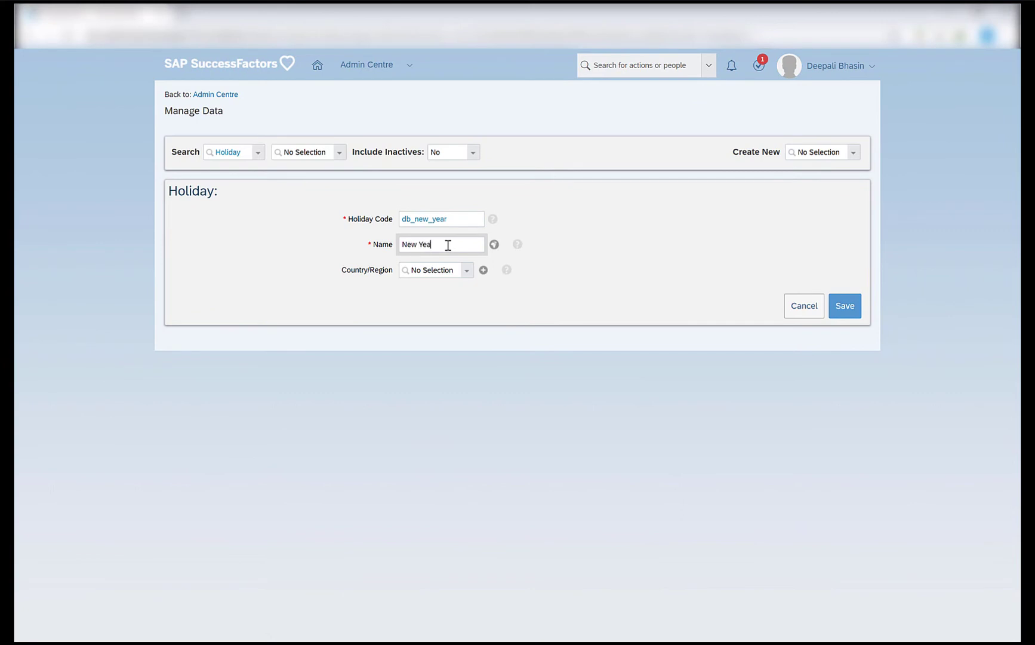
Set the New Year holiday's country/region to United States (USA) and save the record.
click(426, 271)
text(usa)
click(456, 287)
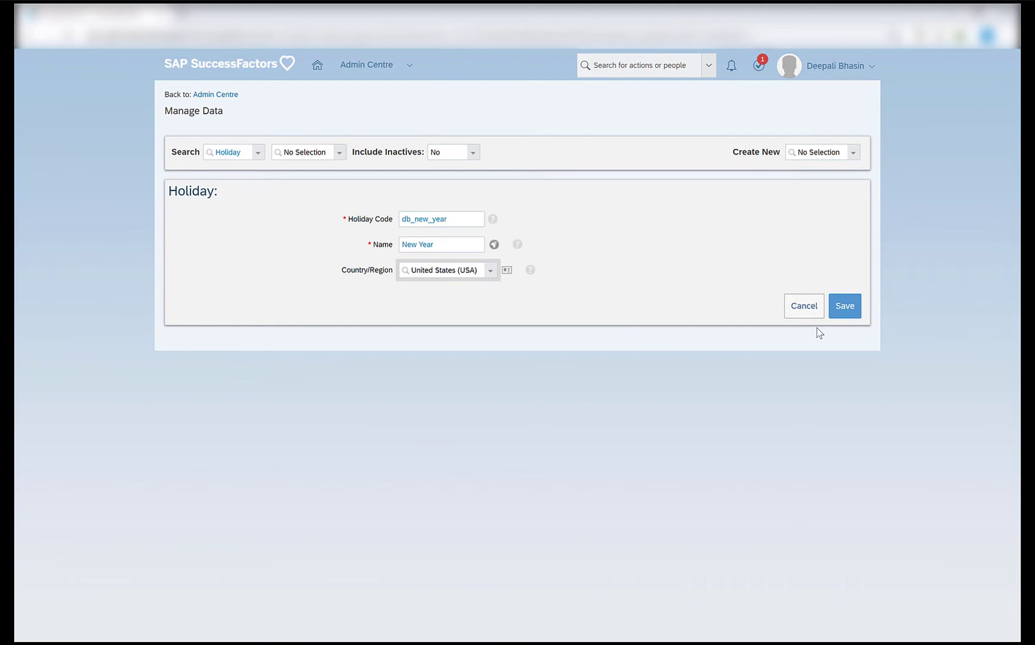
click(854, 314)
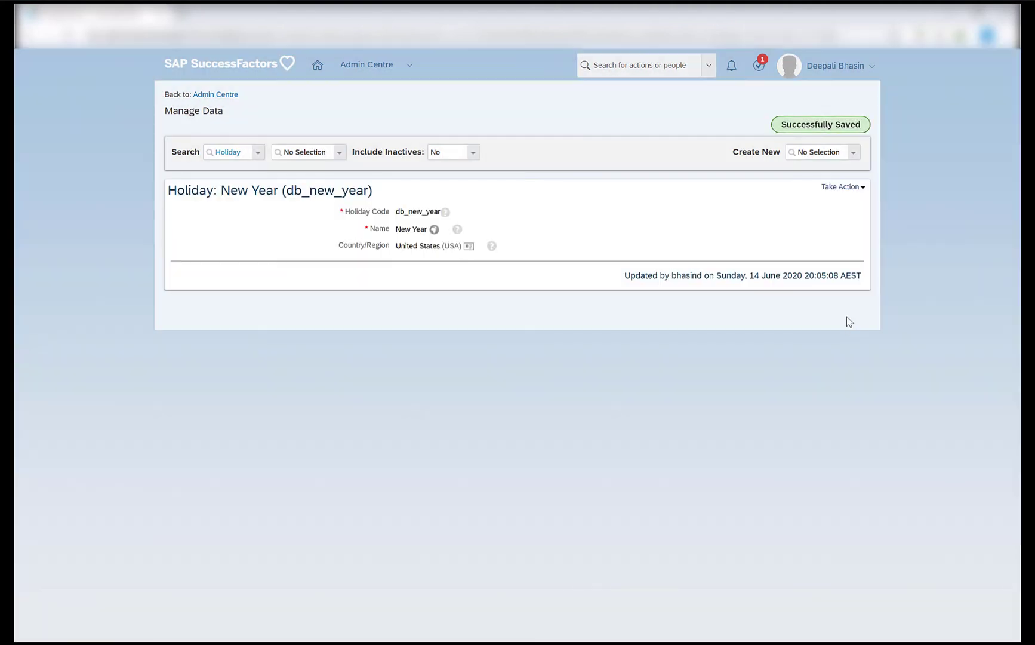
Start a new Holiday Calendar record and name it USA Holiday Calendar.
click(813, 154)
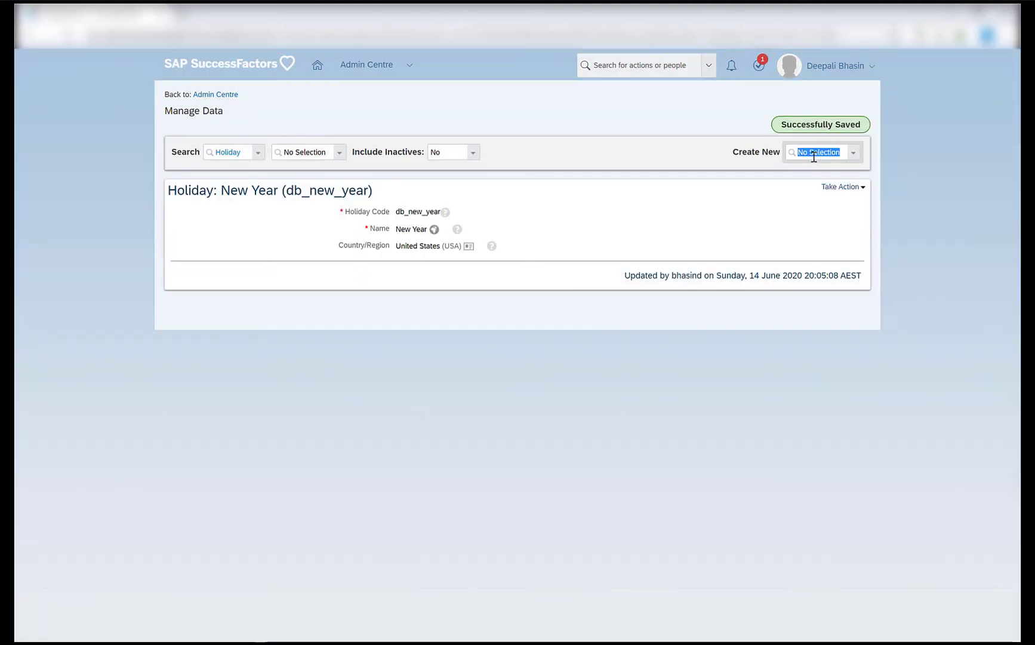
text(holi)
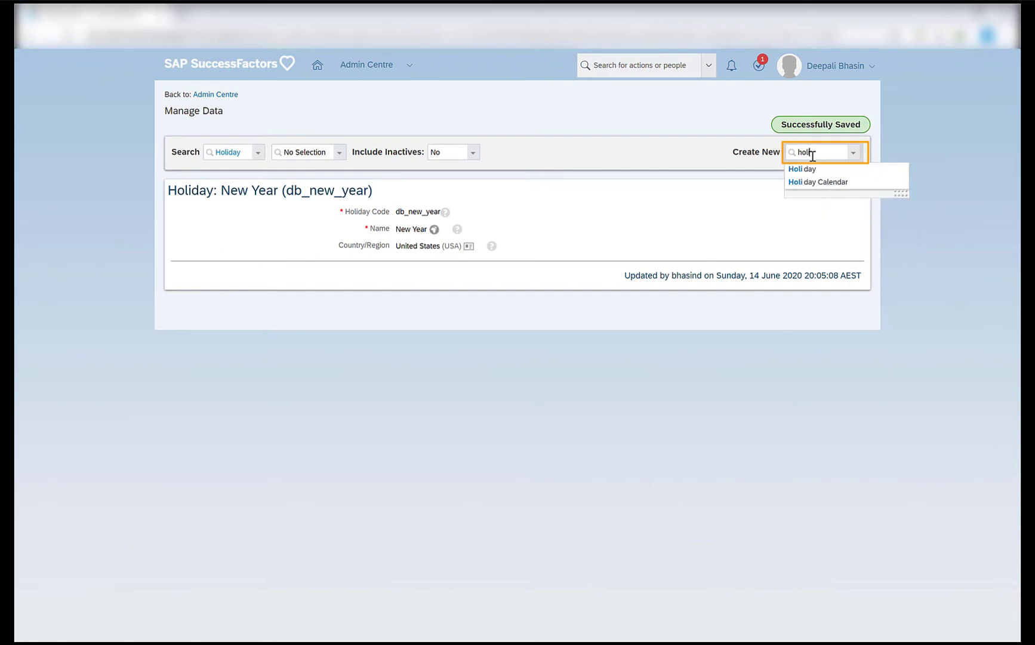
click(860, 182)
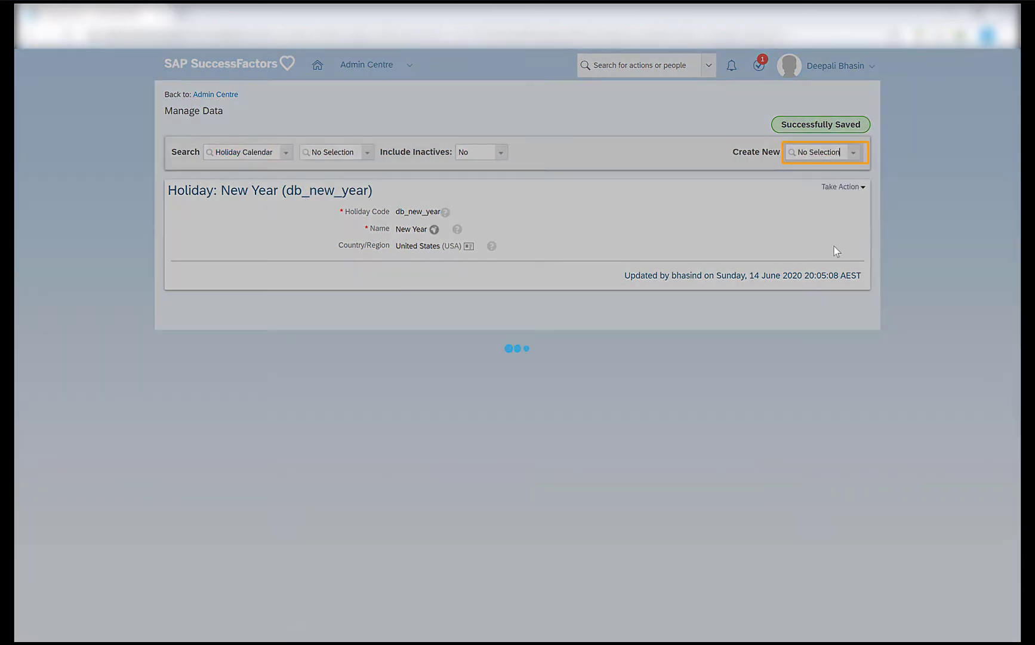
click(420, 218)
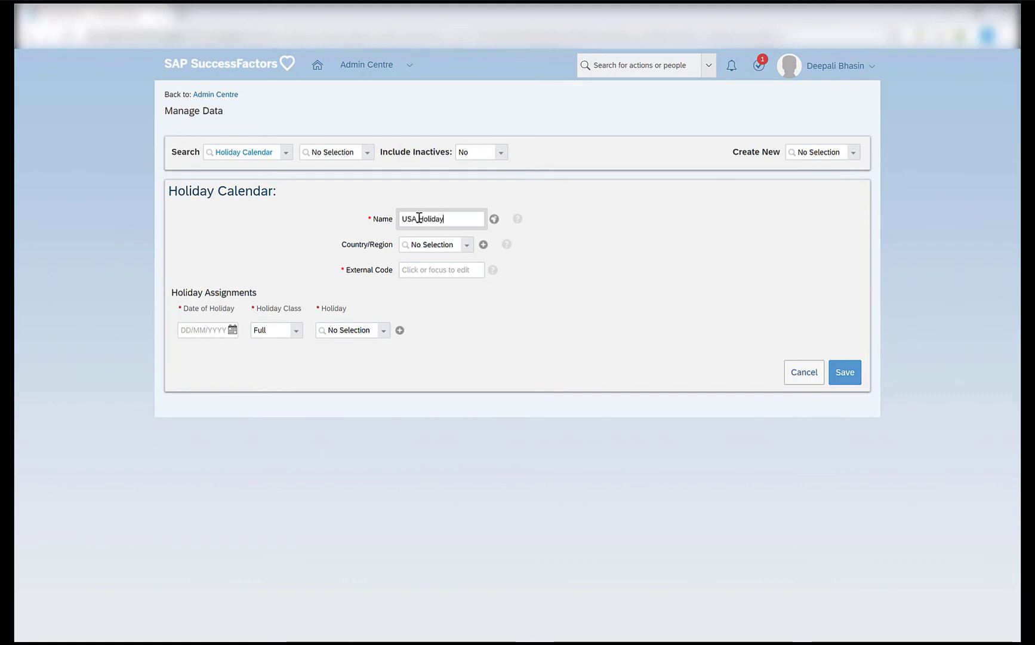
text(USA Holiday Calendar)
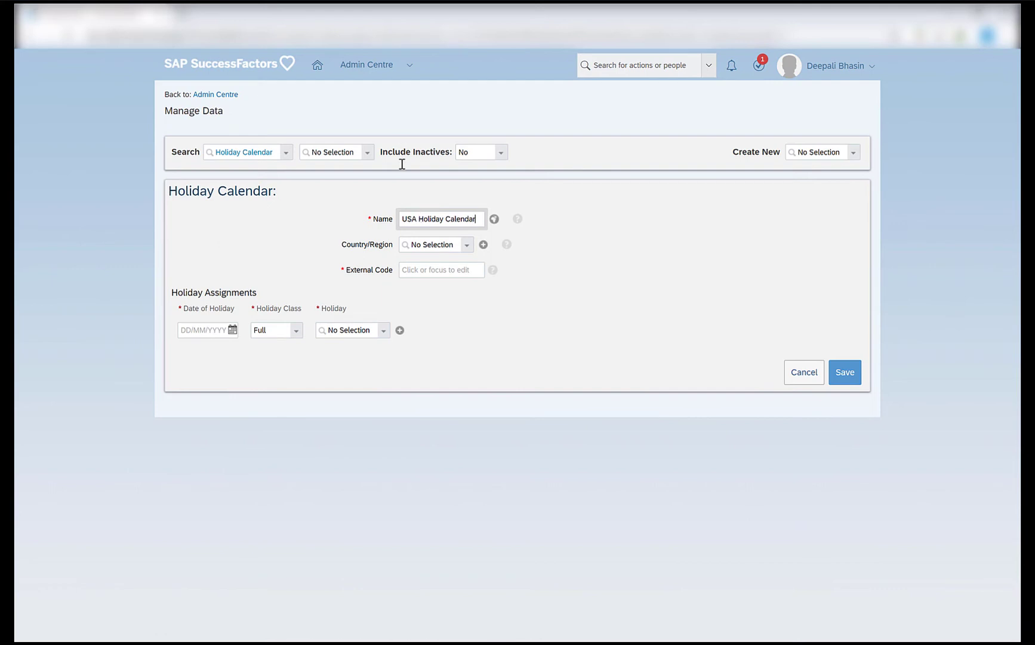
key(Tab)
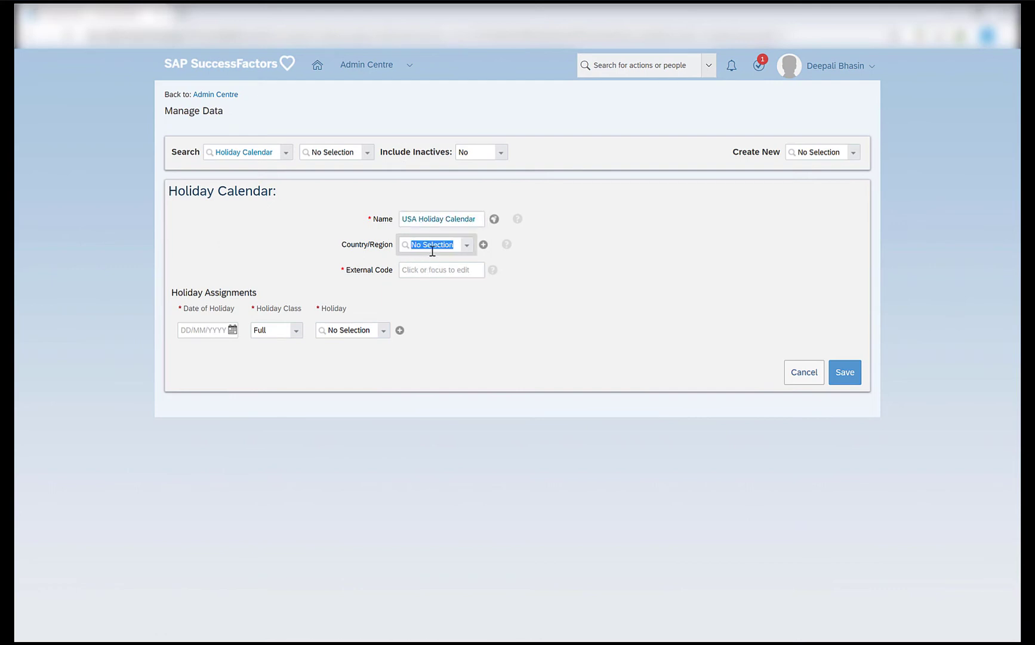
Copy the calendar's name, USA Holiday Calendar, into its external code.
click(422, 219)
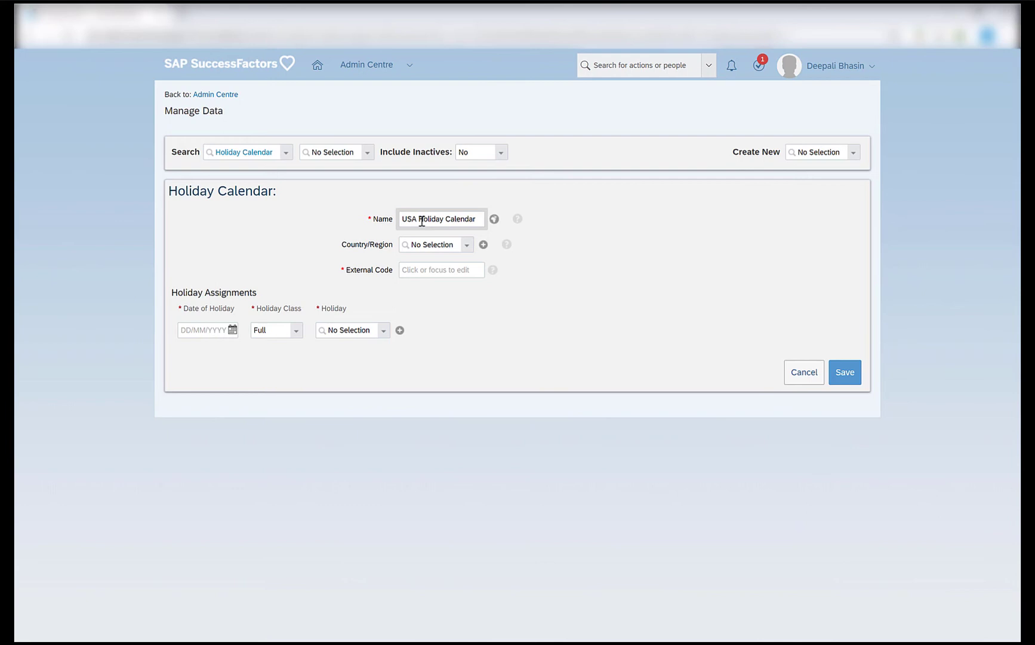
double_click(410, 218)
click(458, 221)
triple_click(473, 220)
key(ctrl+c)
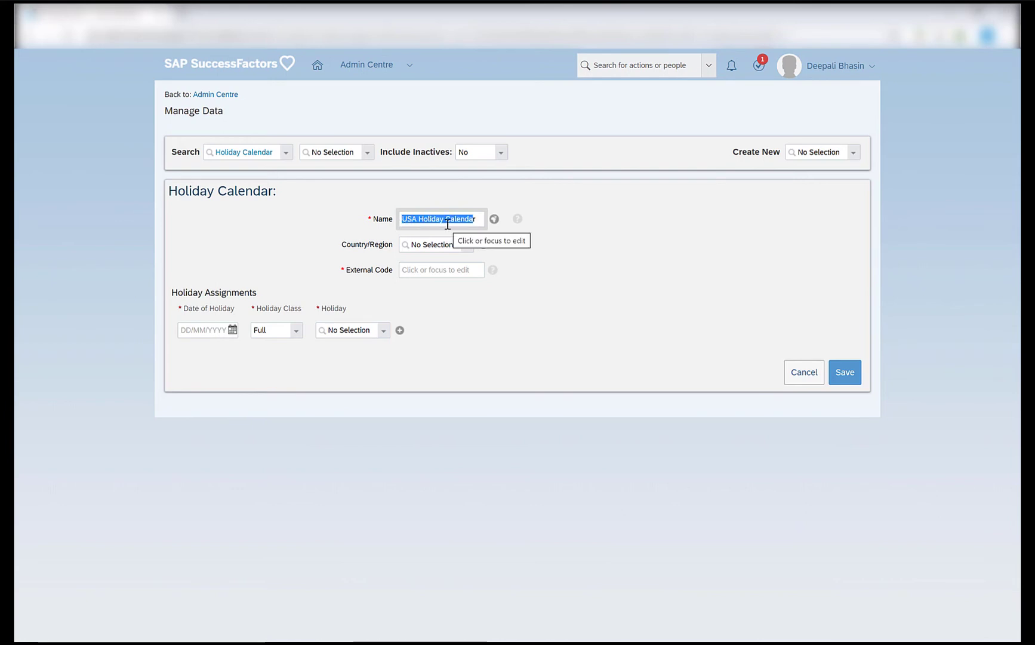
click(441, 267)
key(ctrl+v)
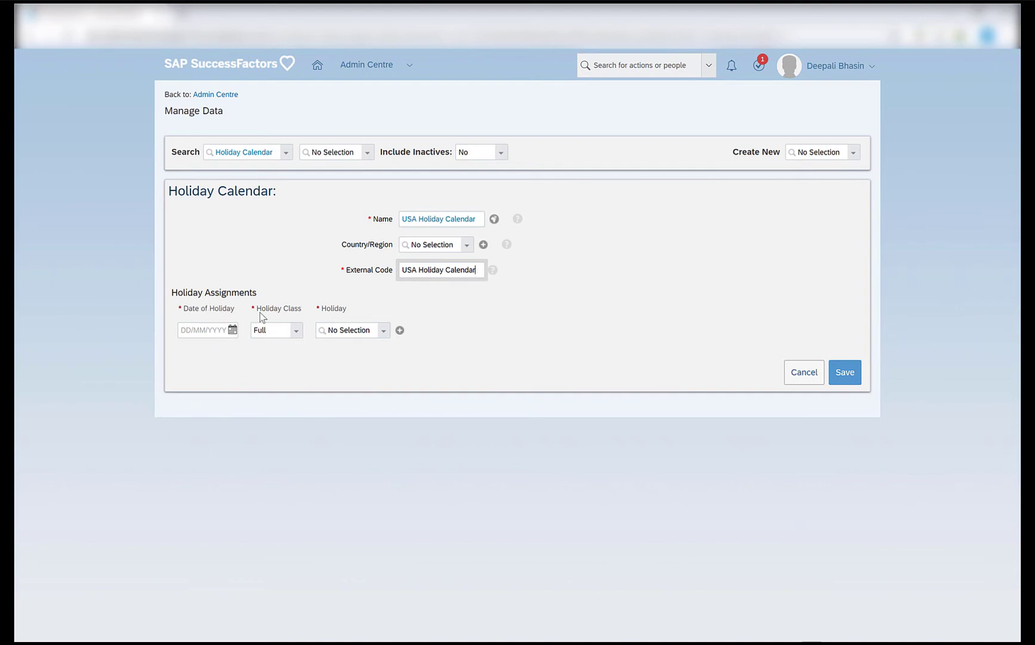
click(342, 332)
text(db)
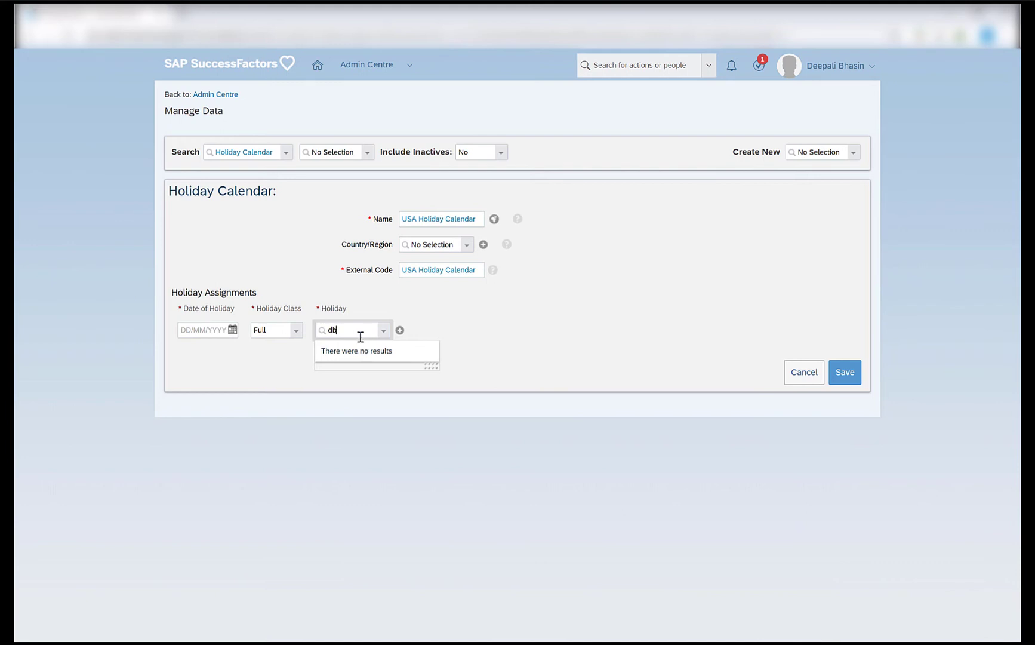
text(_)
click(382, 337)
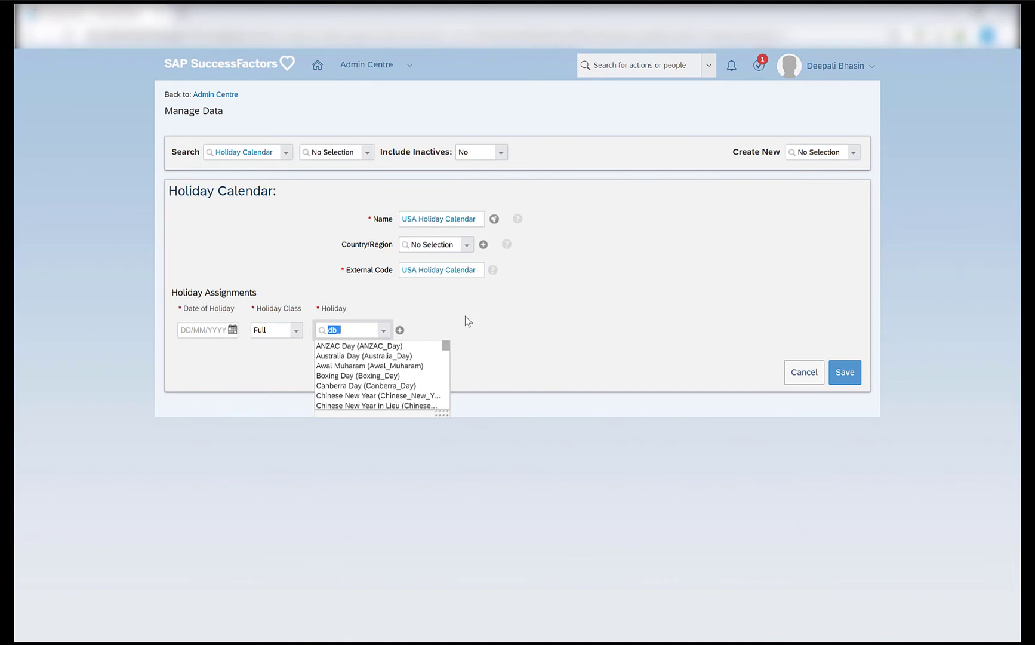
click(441, 327)
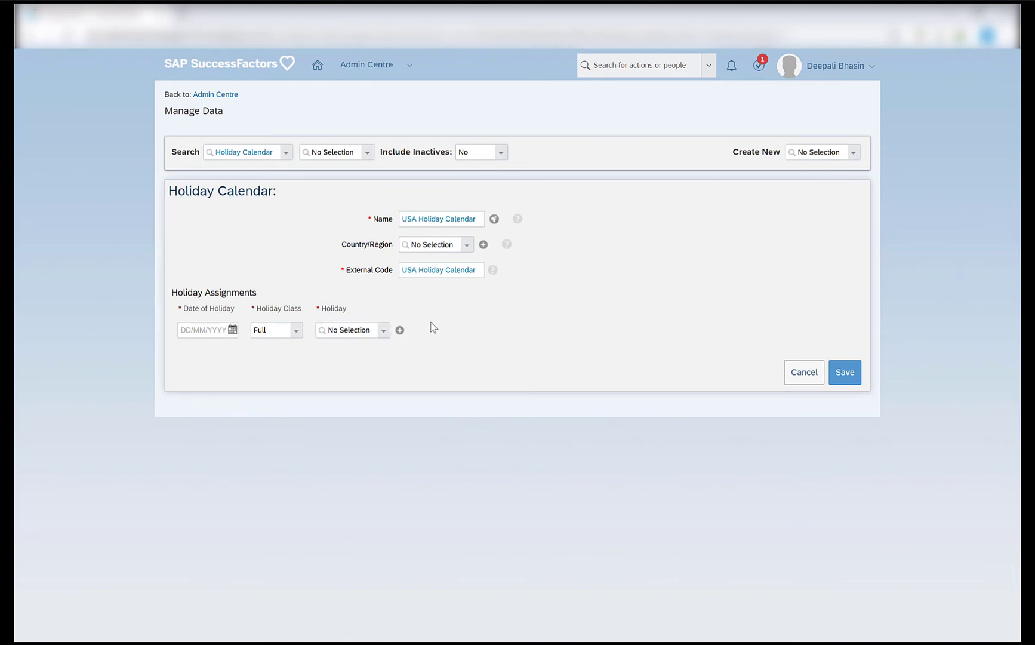
Set the holiday calendar's country/region to United States (USA).
click(426, 245)
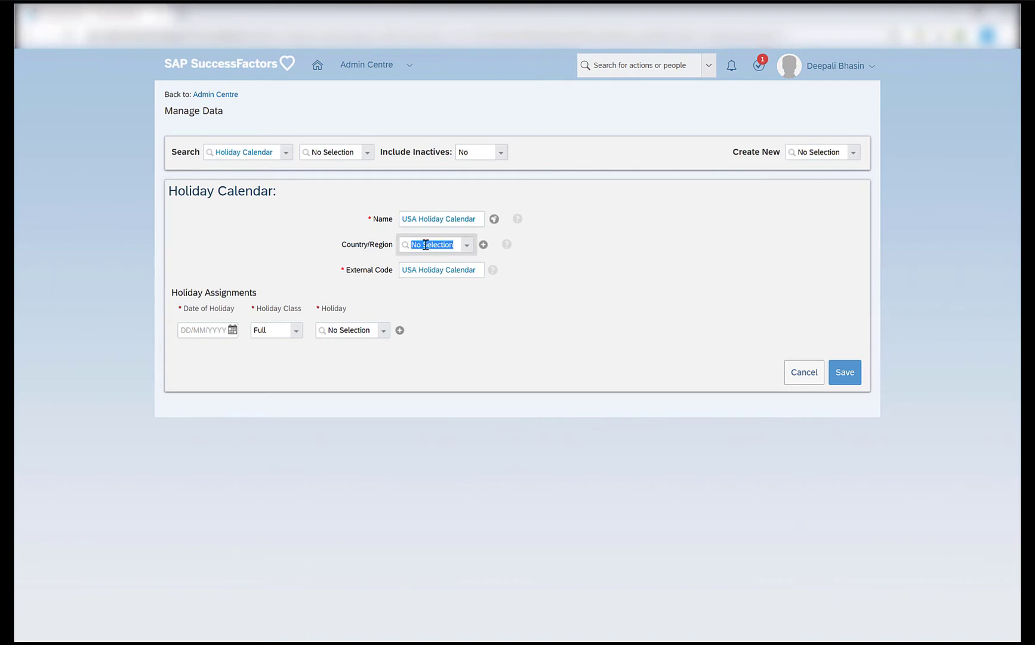
text(usa)
click(426, 261)
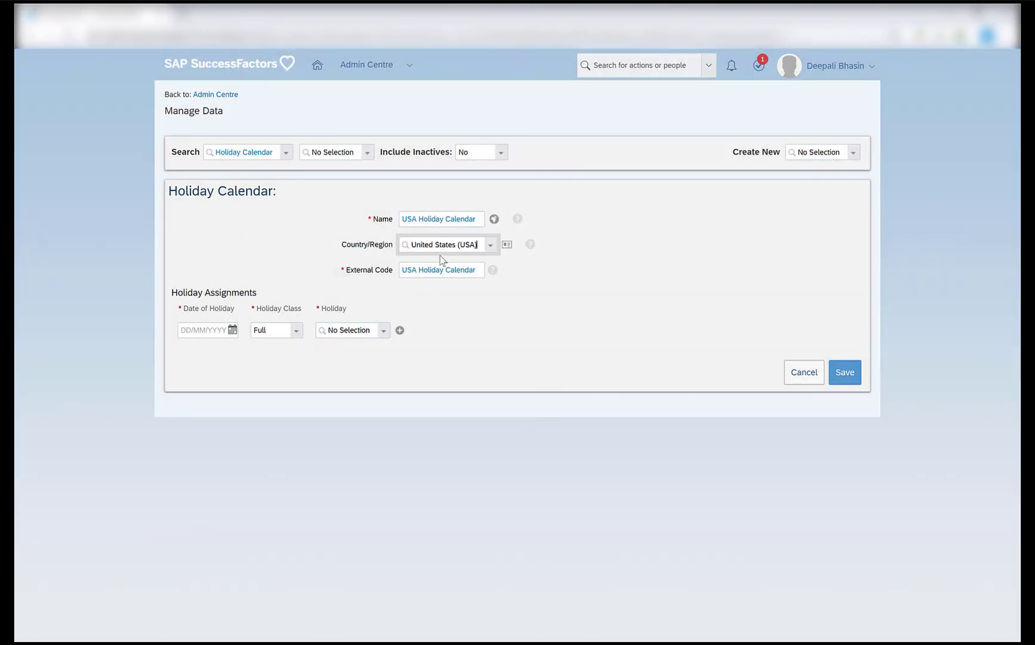
Assign the New Year (db_new_year) and Christmas (db_christmas) holidays to the calendar's first two holiday assignment rows.
click(337, 330)
text(db)
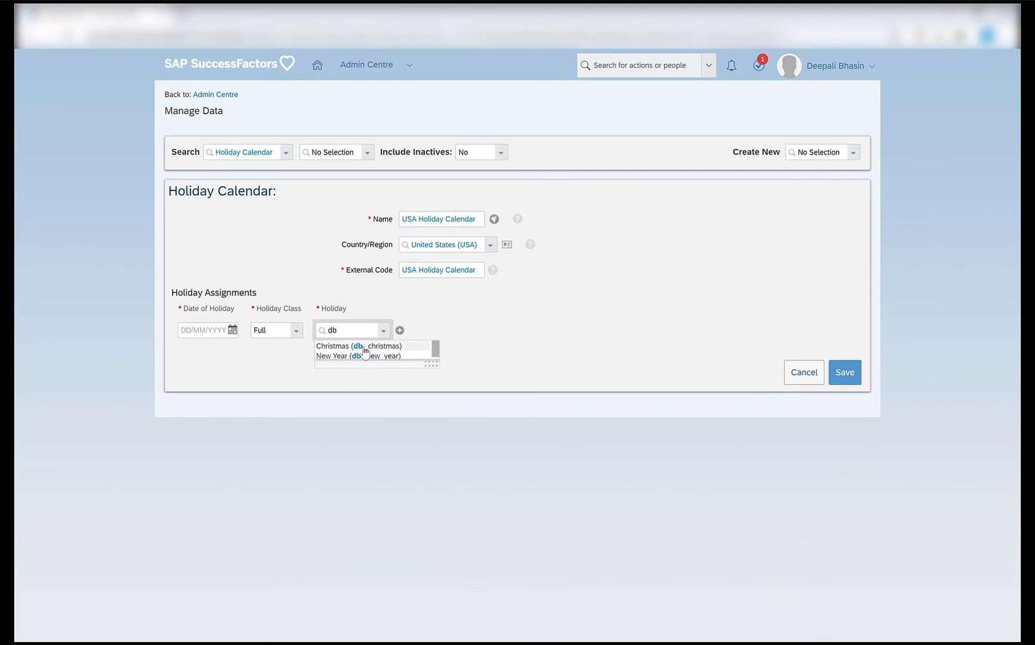
click(417, 357)
click(362, 359)
text(db)
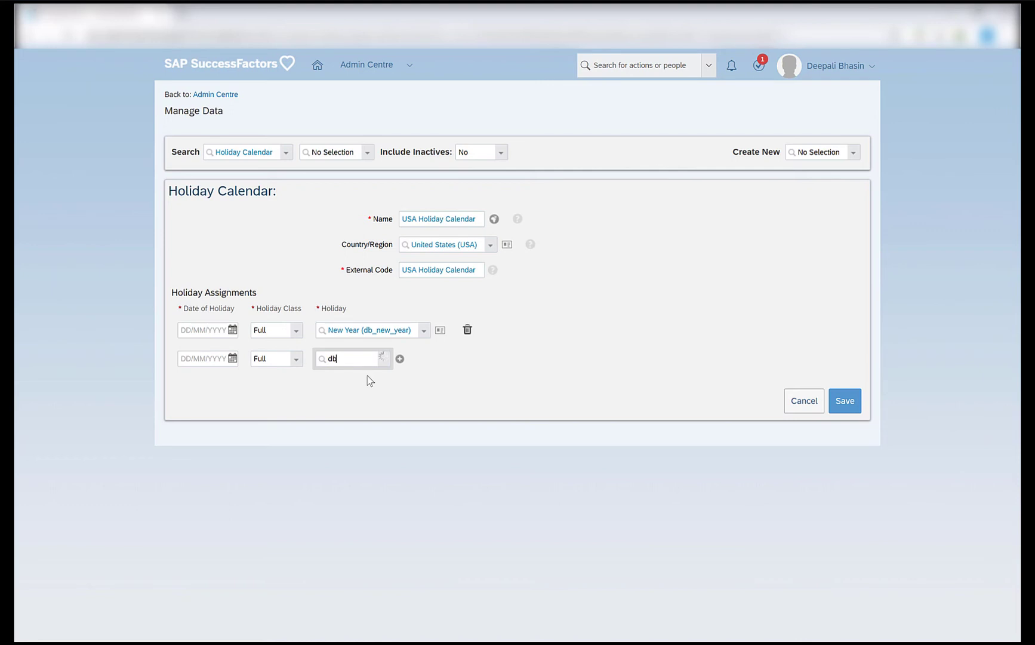
click(367, 375)
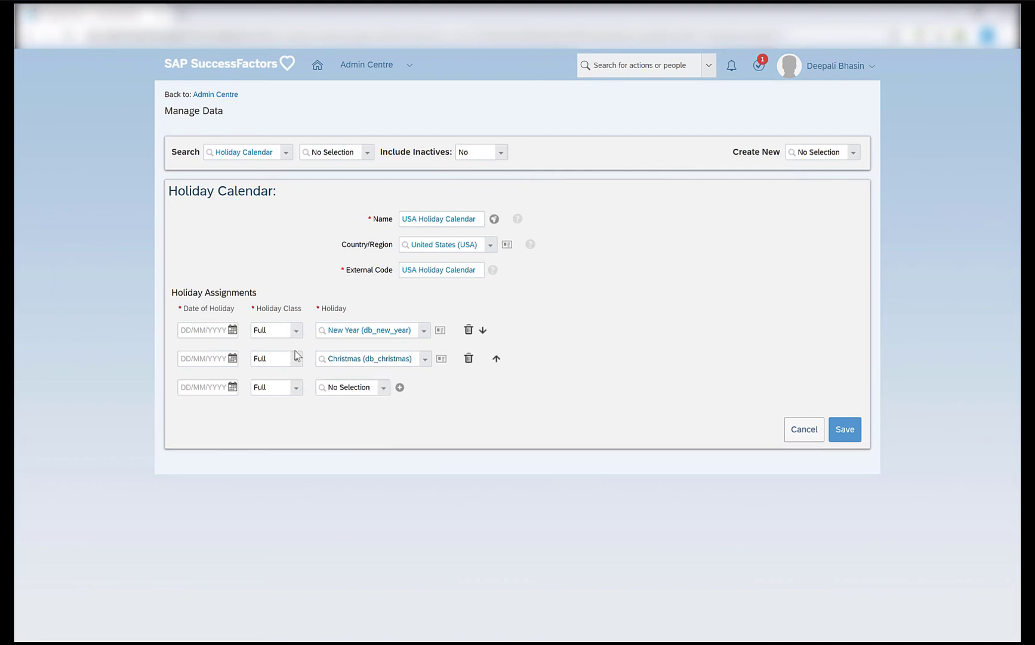
click(296, 330)
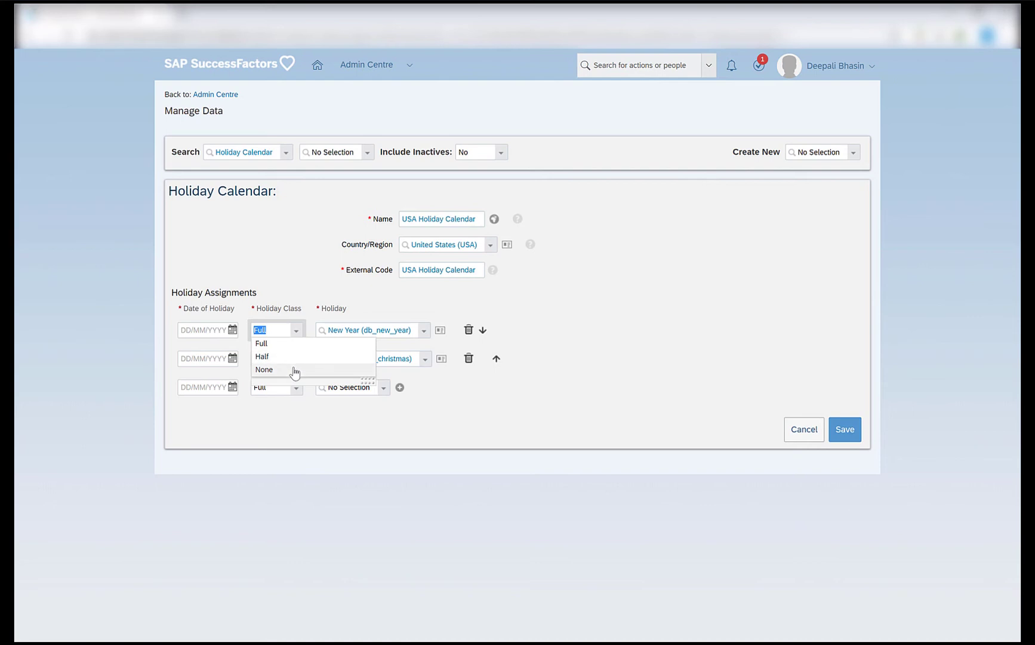
click(285, 312)
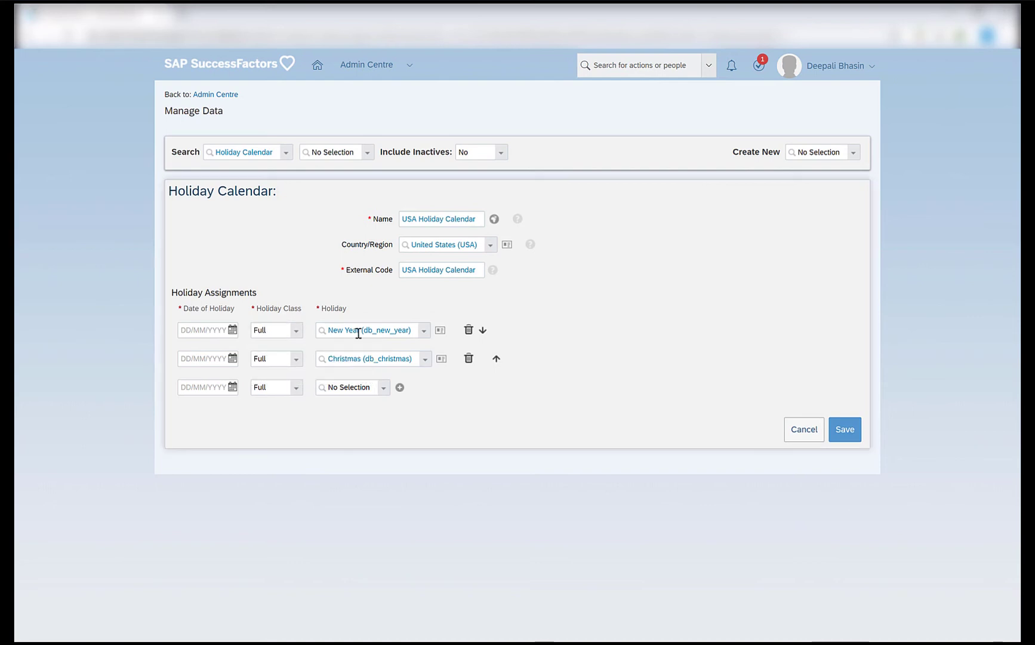
Set the date of the New Year holiday assignment to 01/01/2021.
click(211, 330)
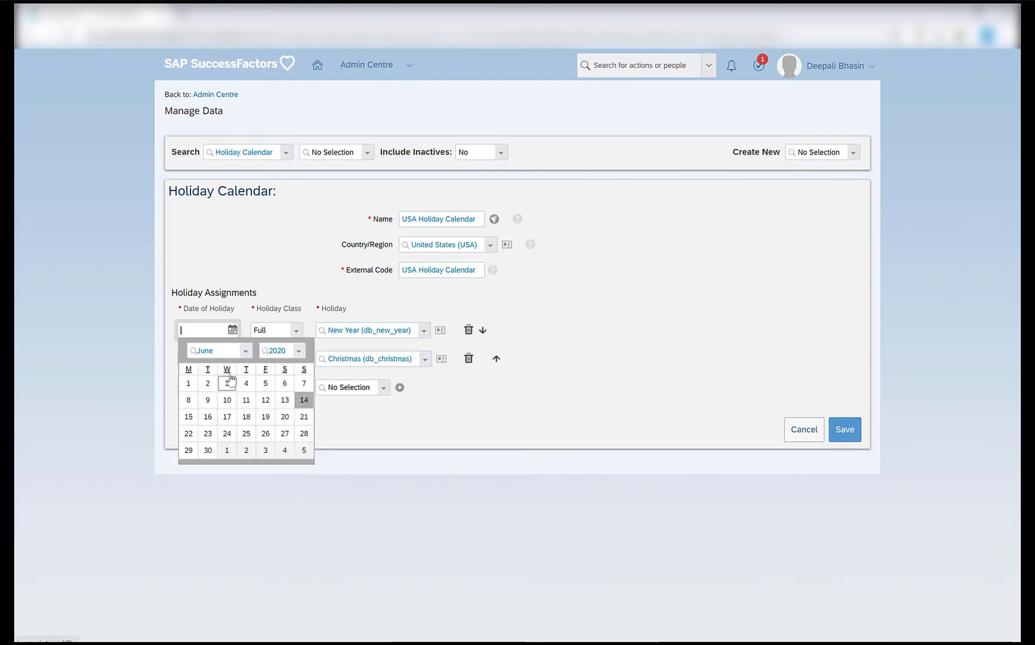
click(299, 355)
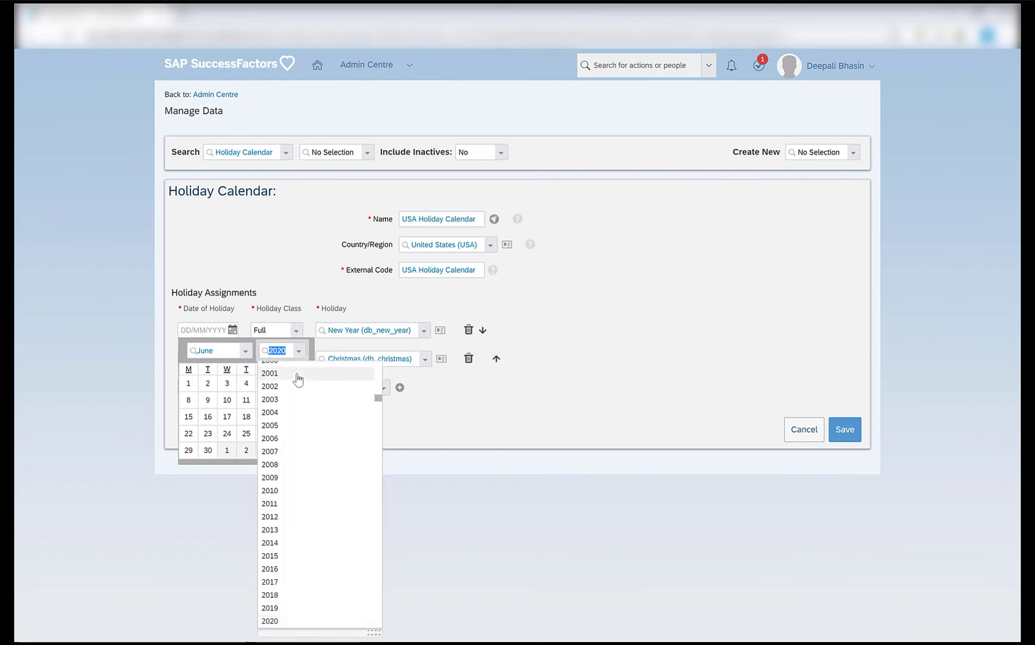
text(2021)
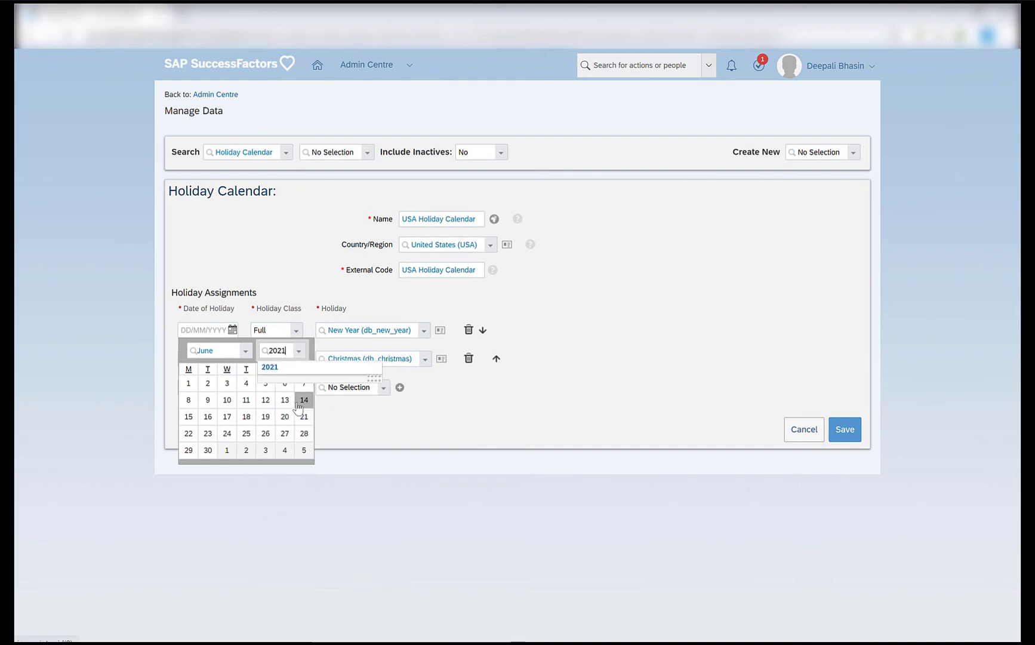
click(295, 368)
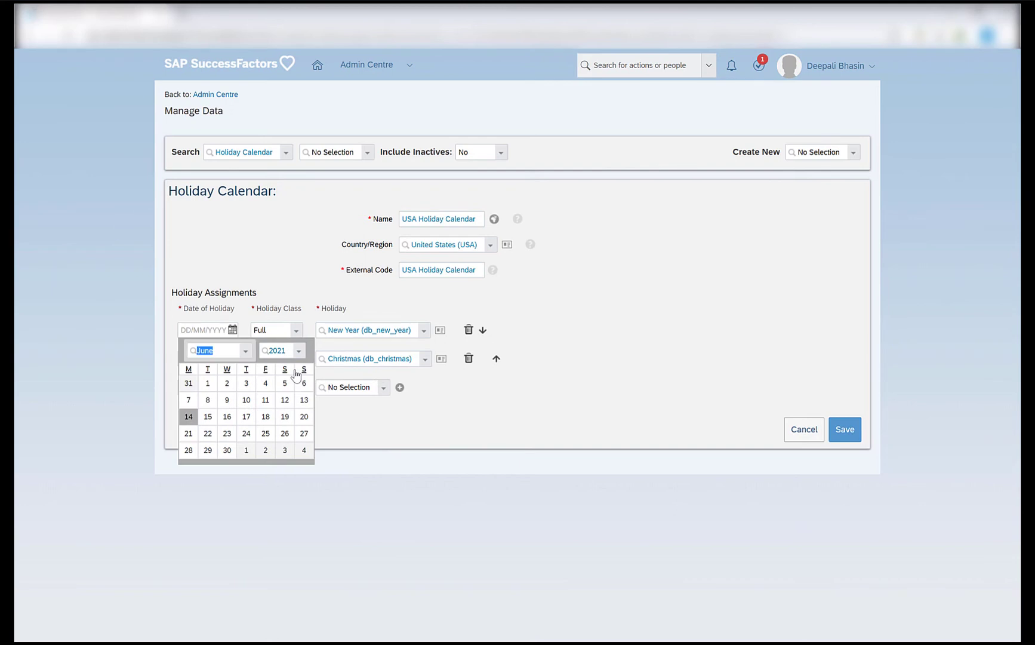
click(245, 352)
click(239, 365)
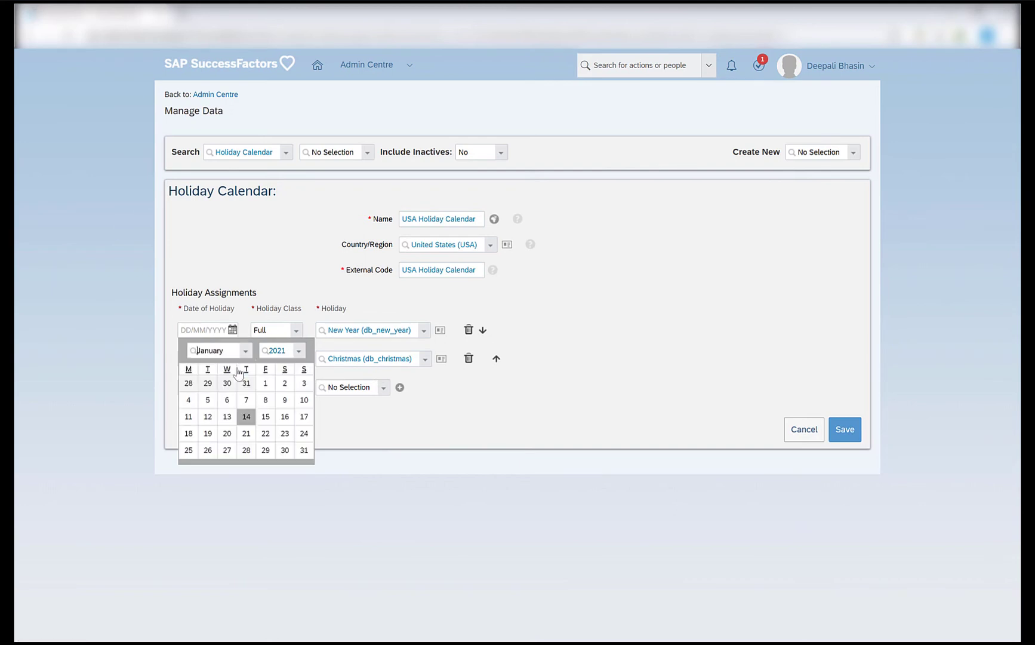
click(265, 383)
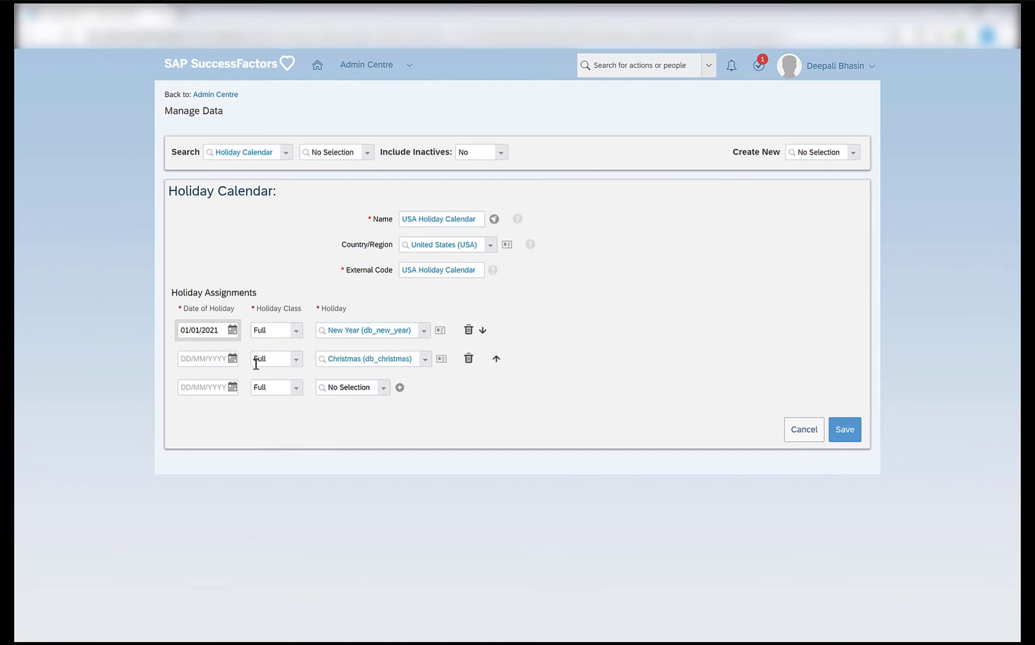
Set the Christmas assignment's date to 25/12/2021 and save the holiday calendar.
click(232, 358)
click(206, 539)
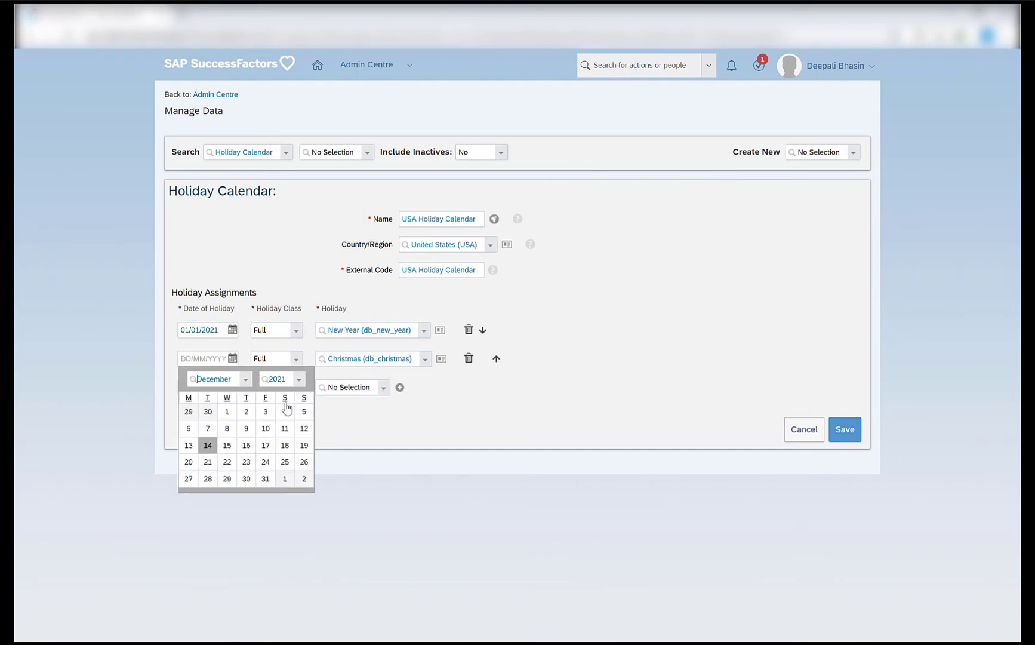
click(285, 463)
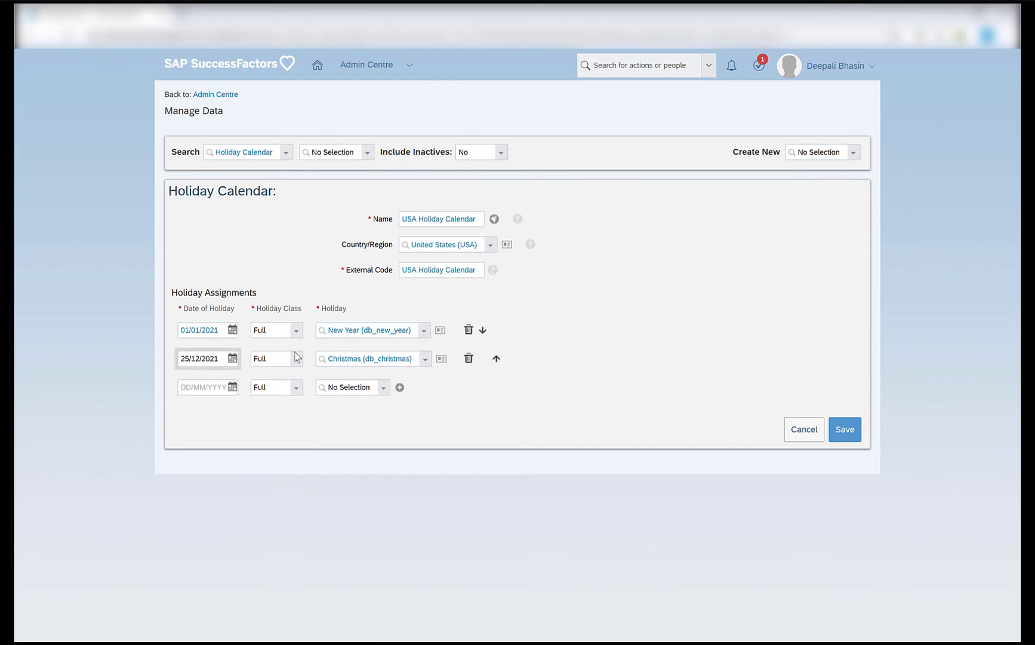
click(845, 429)
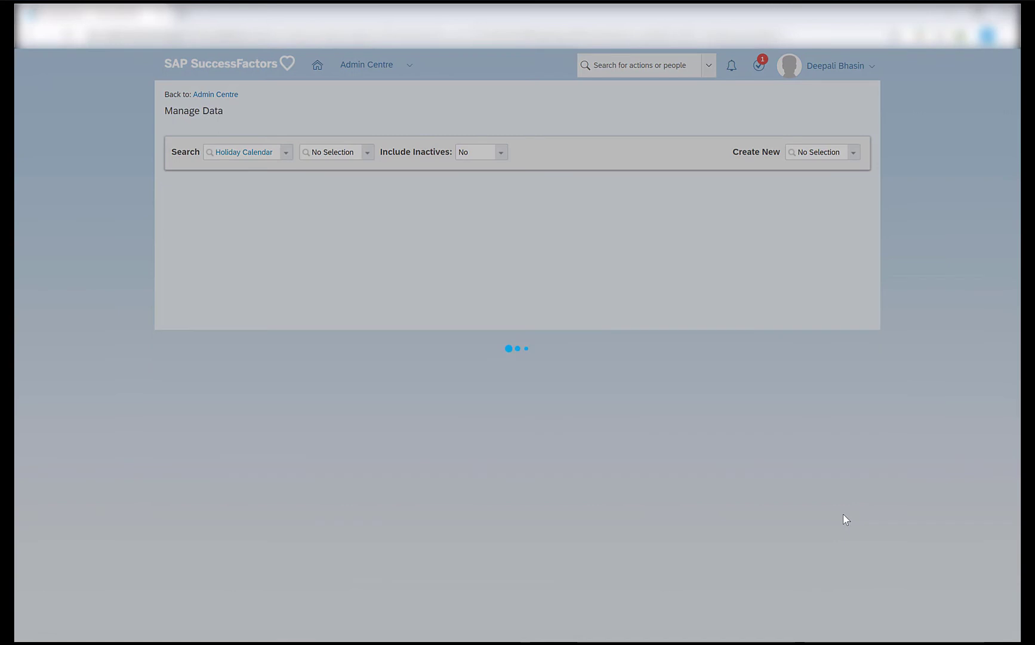
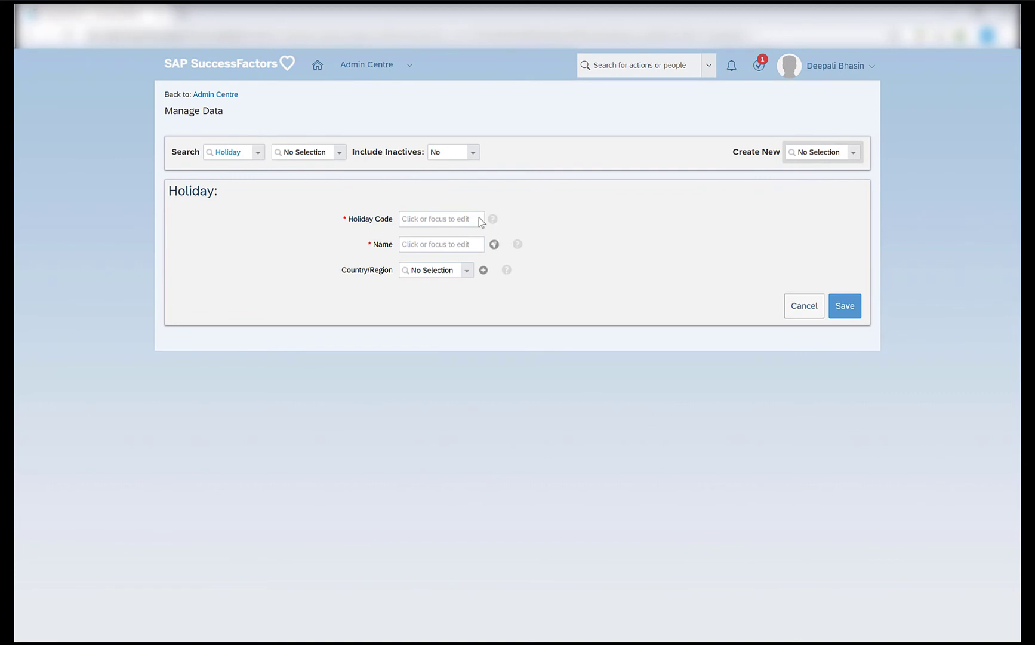
Enter db_christmas_eve as the holiday code of the new Holiday record.
click(447, 219)
text(db_)
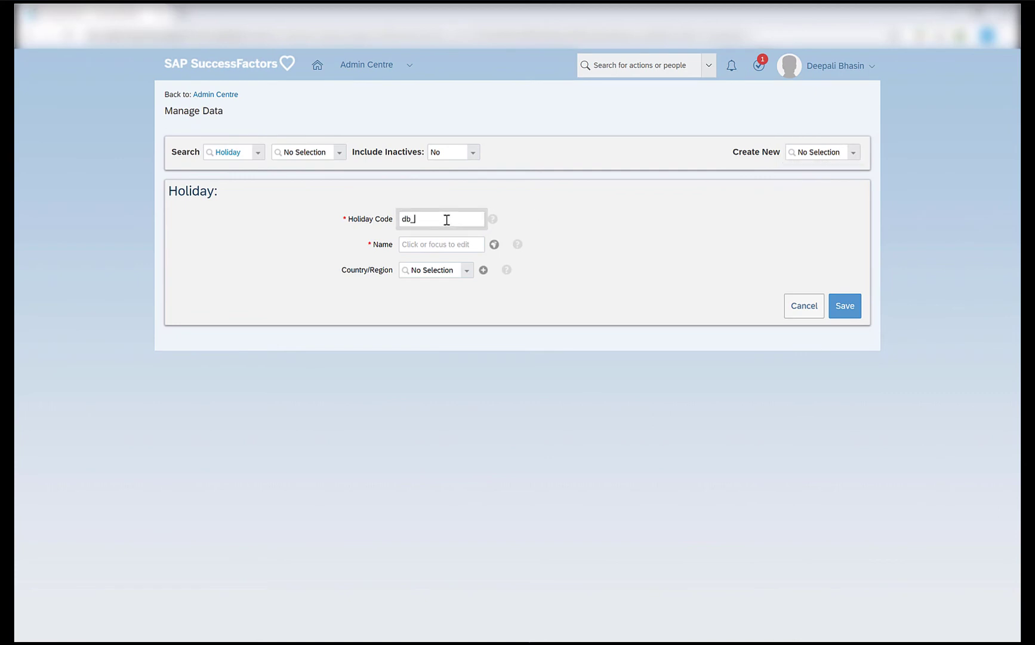
text(christmas_eve)
Copy the holiday code into the name and edit it to read Christmas Eve.
key(ctrl+a)
key(ctrl+c)
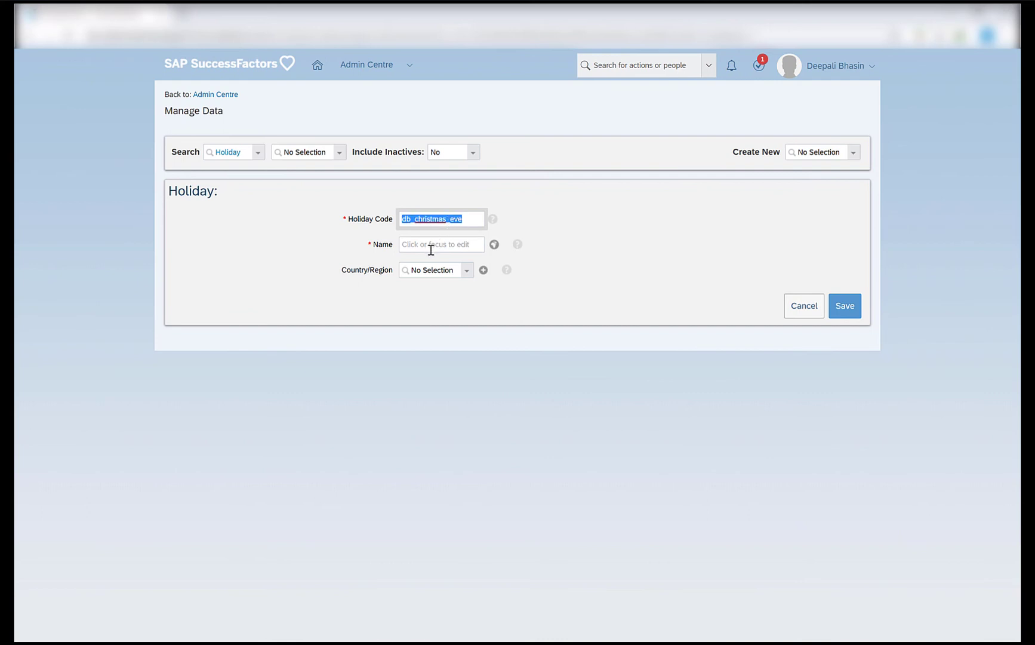
click(430, 245)
key(ctrl+v)
drag(420, 245, 401, 245)
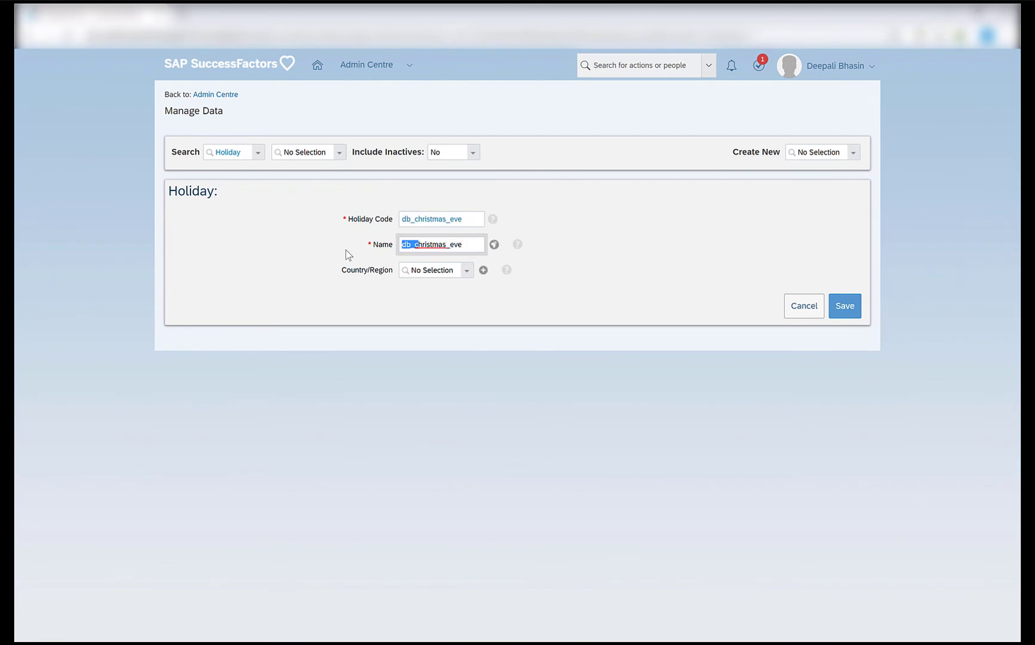
text(C)
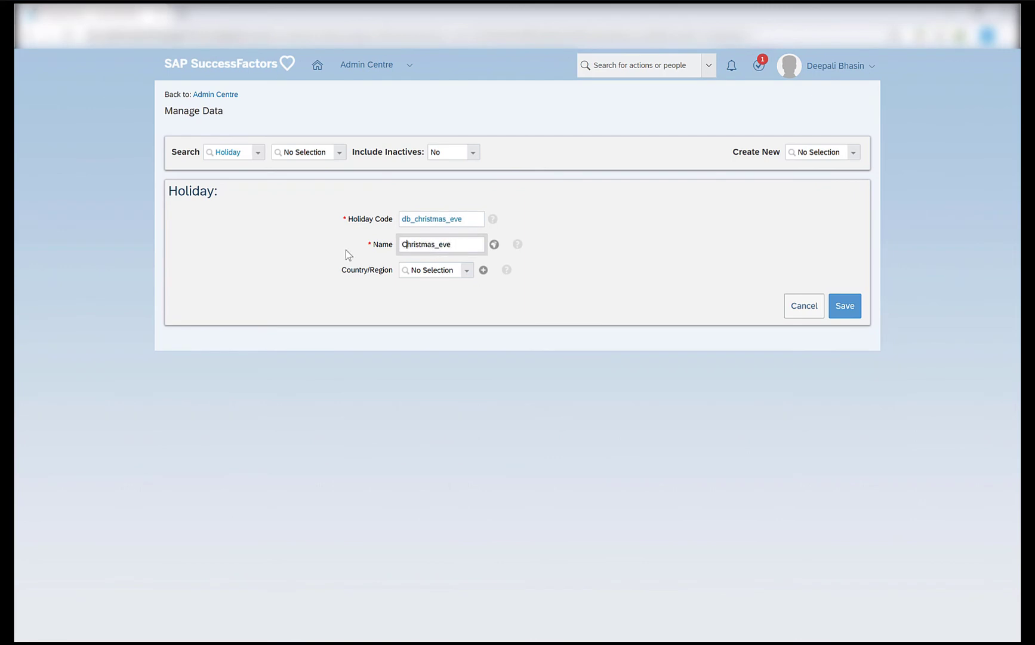
click(443, 245)
key(BackSpace)
key(BackSpace)
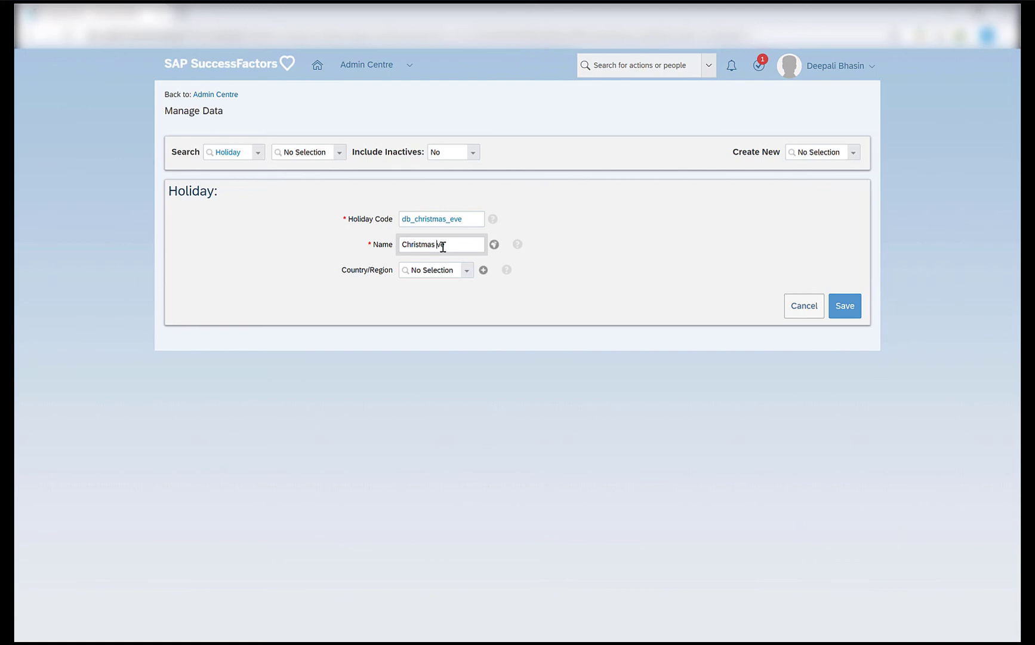
text(E)
Set the Christmas Eve holiday's country/region to United States (USA) and save the record.
click(437, 268)
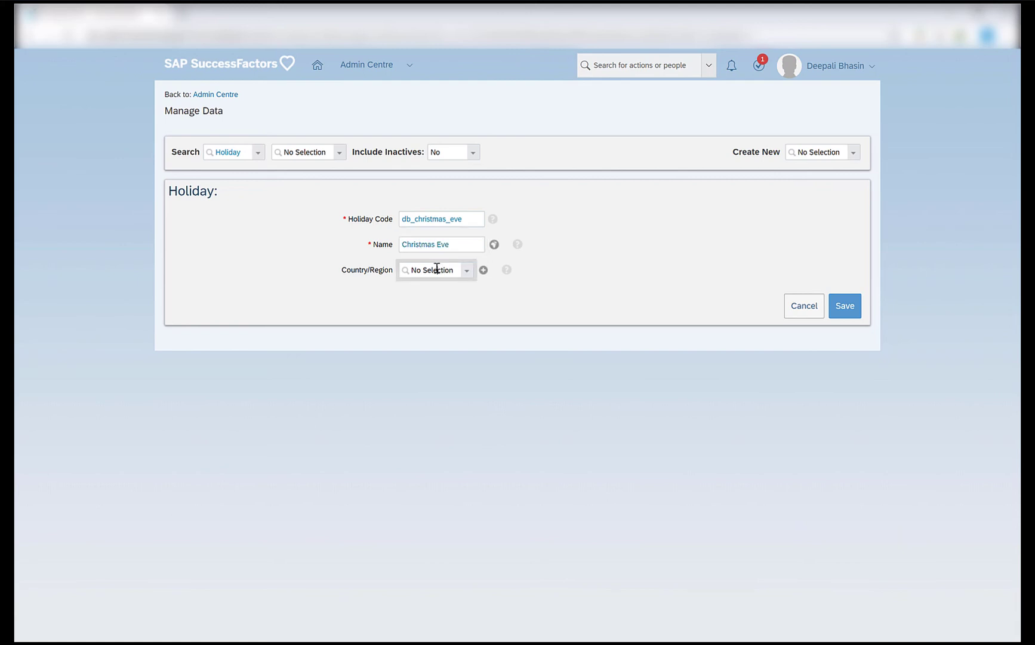
text(usa)
click(446, 289)
click(843, 305)
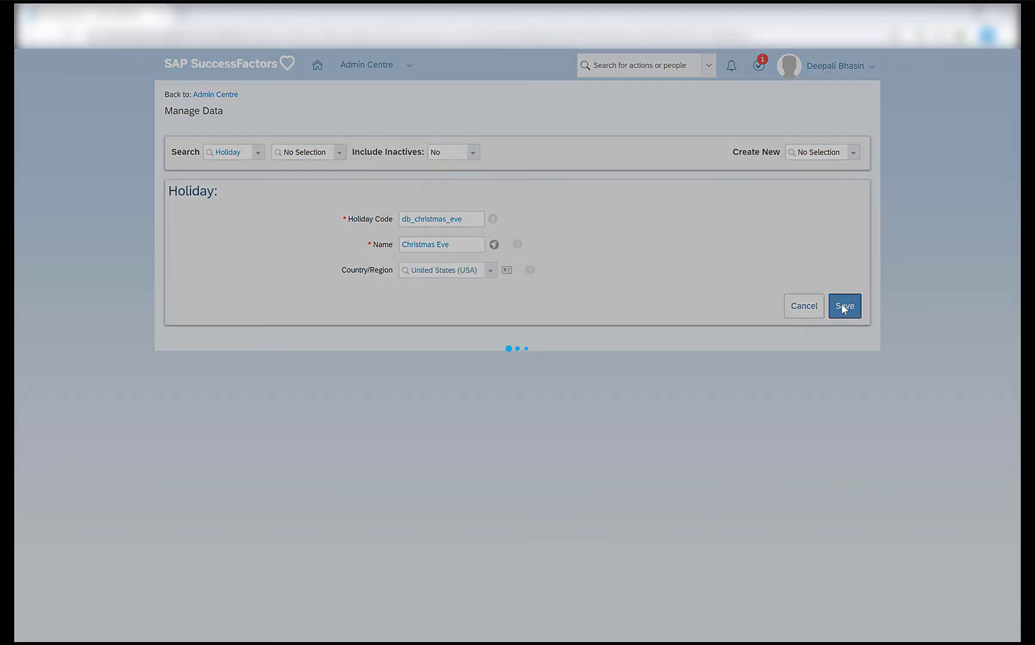
Start another new Holiday record and give it the holiday code db_new_year_eve.
click(828, 152)
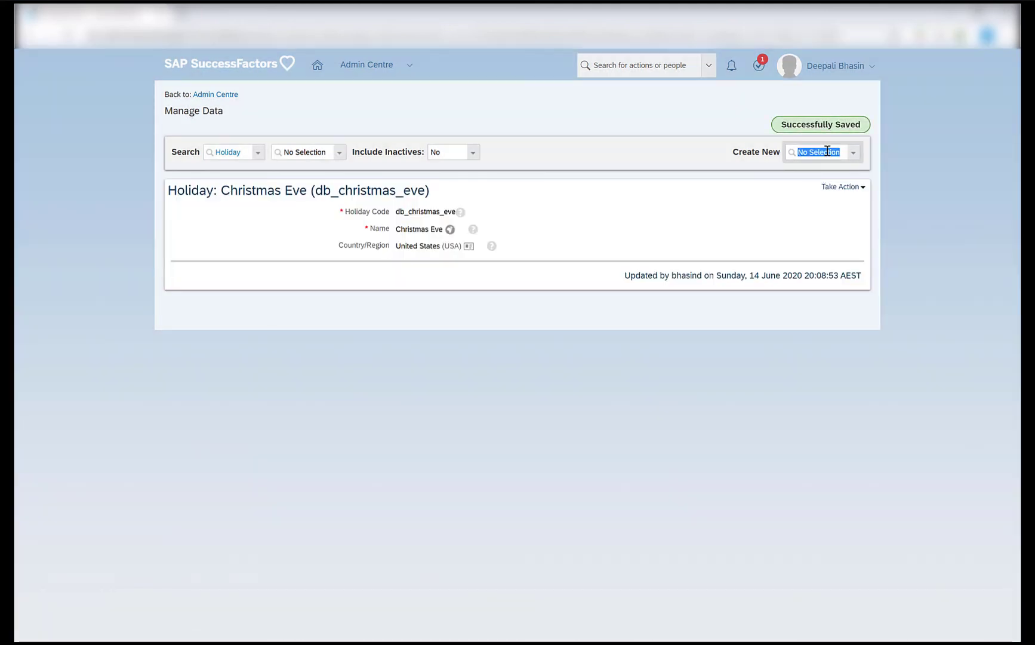
text(hol)
click(847, 179)
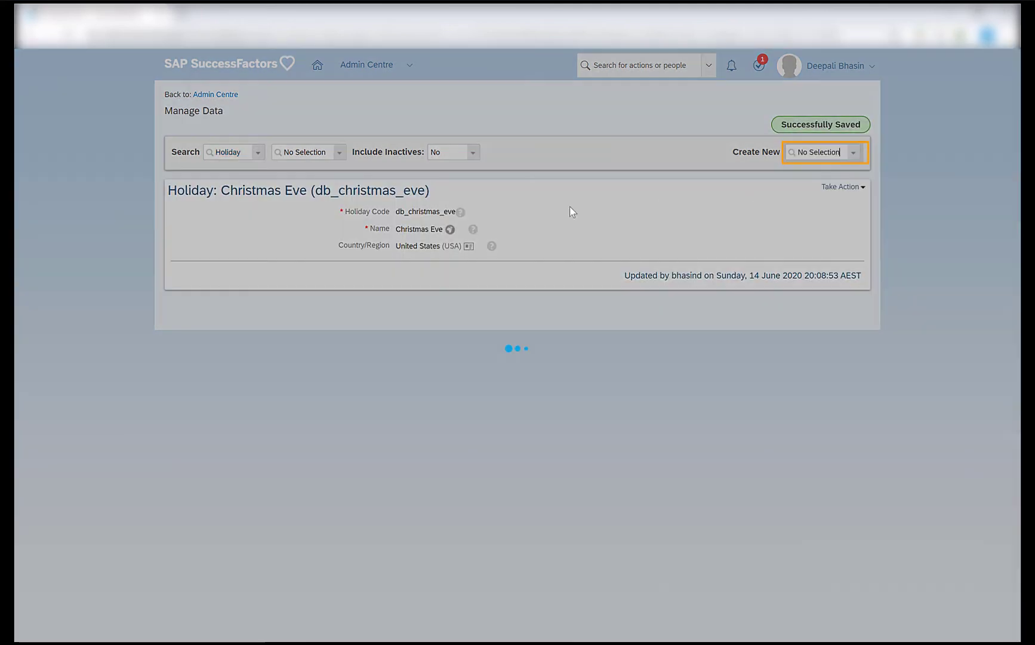
click(431, 216)
text(db_)
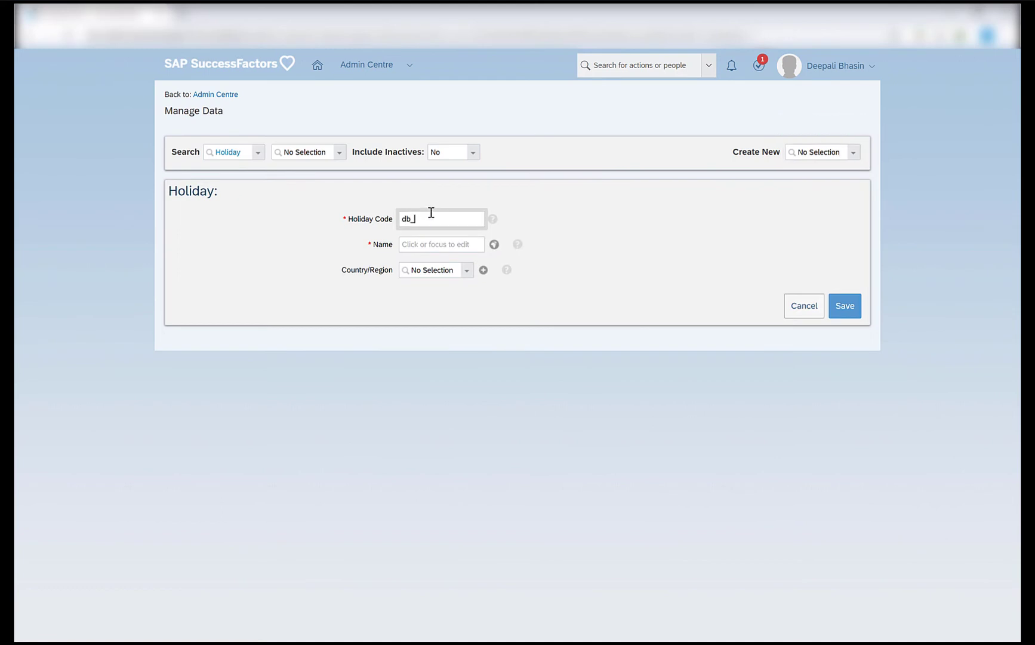
text(new_year_eve)
Name the new holiday New Year Eve.
click(429, 240)
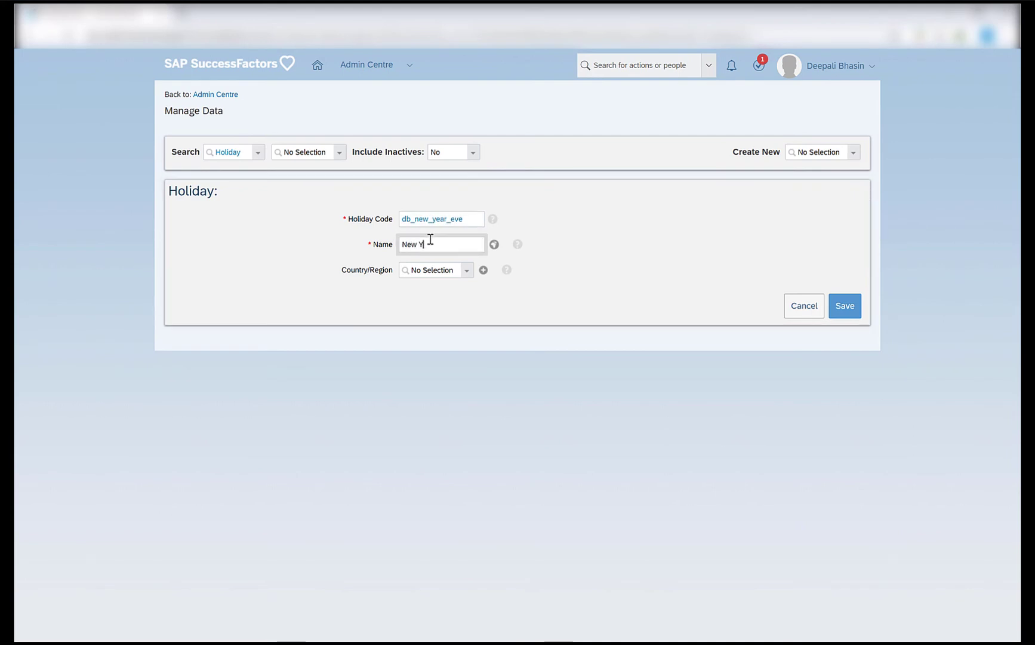
text(New Year Eve)
click(430, 244)
key(BackSpace)
text(a)
Set the New Year Eve holiday's country/region to United States (USA) and save the record.
click(437, 270)
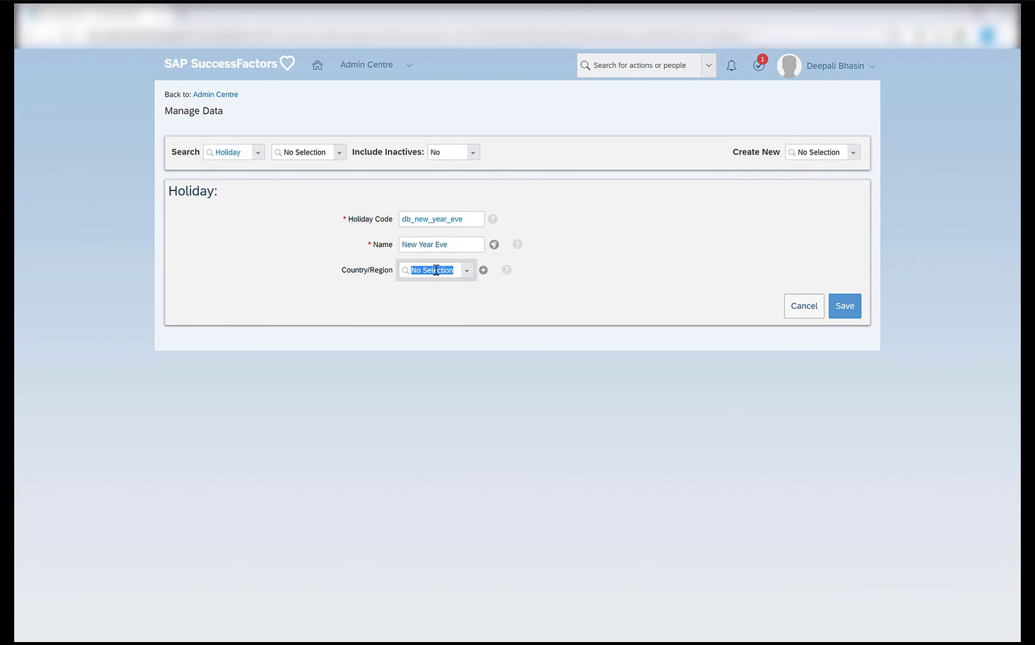
text(usa)
click(445, 288)
click(844, 312)
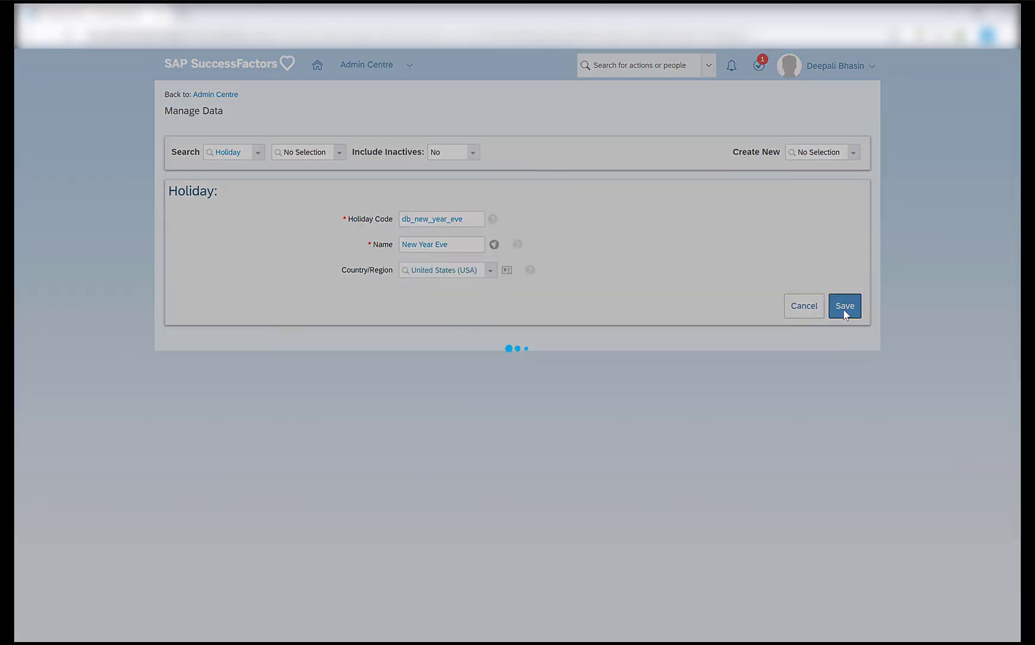
Find the USA Holiday Calendar record among the Holiday Calendar objects and open it for correction.
click(241, 150)
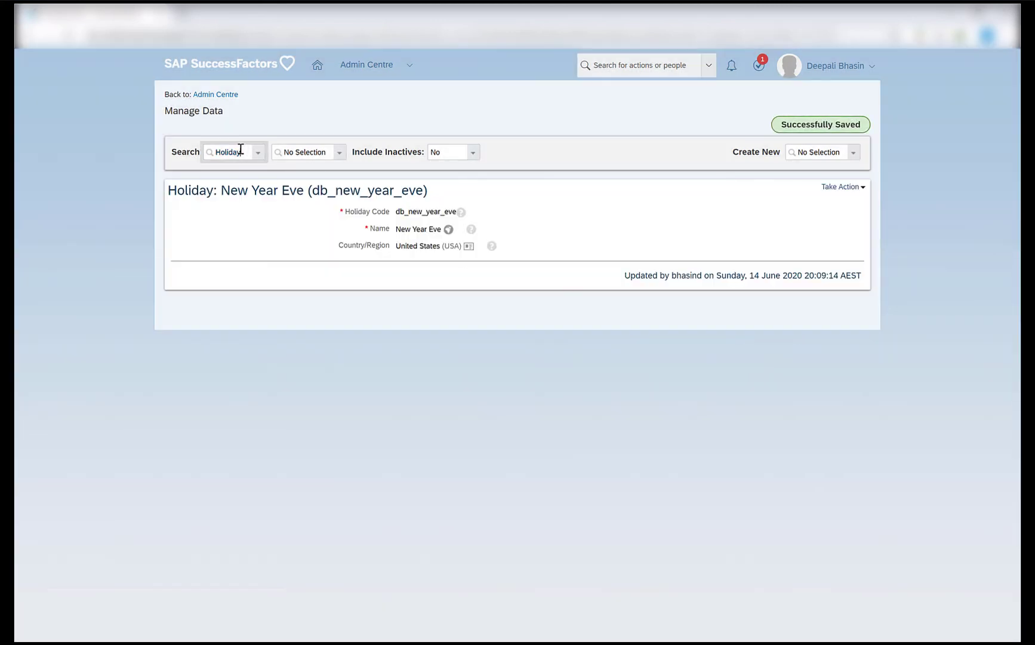
text(holi)
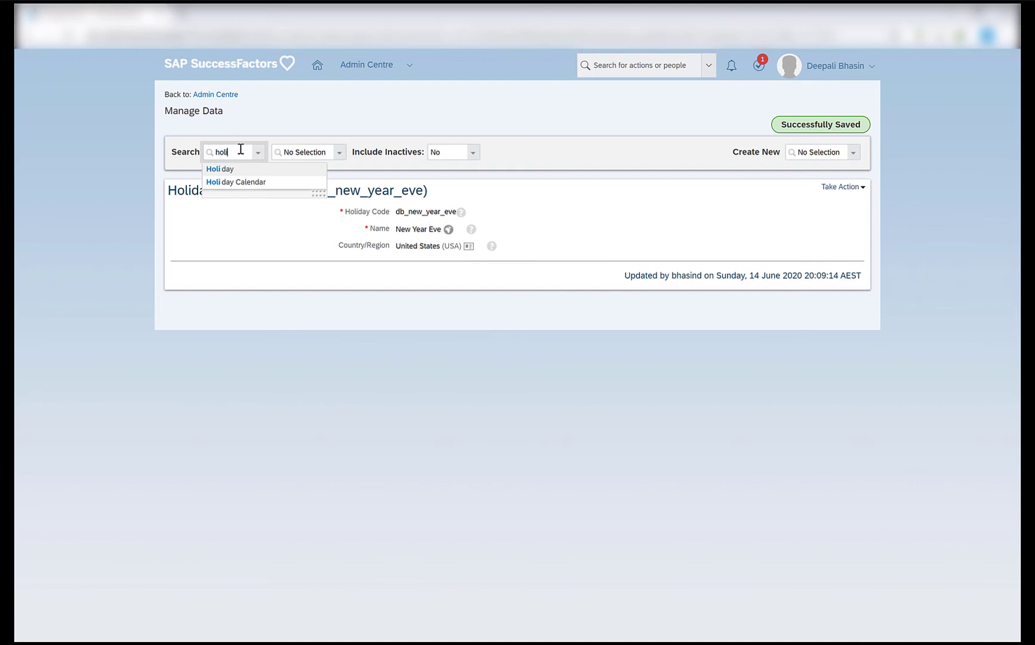
click(257, 182)
click(306, 152)
text(usa)
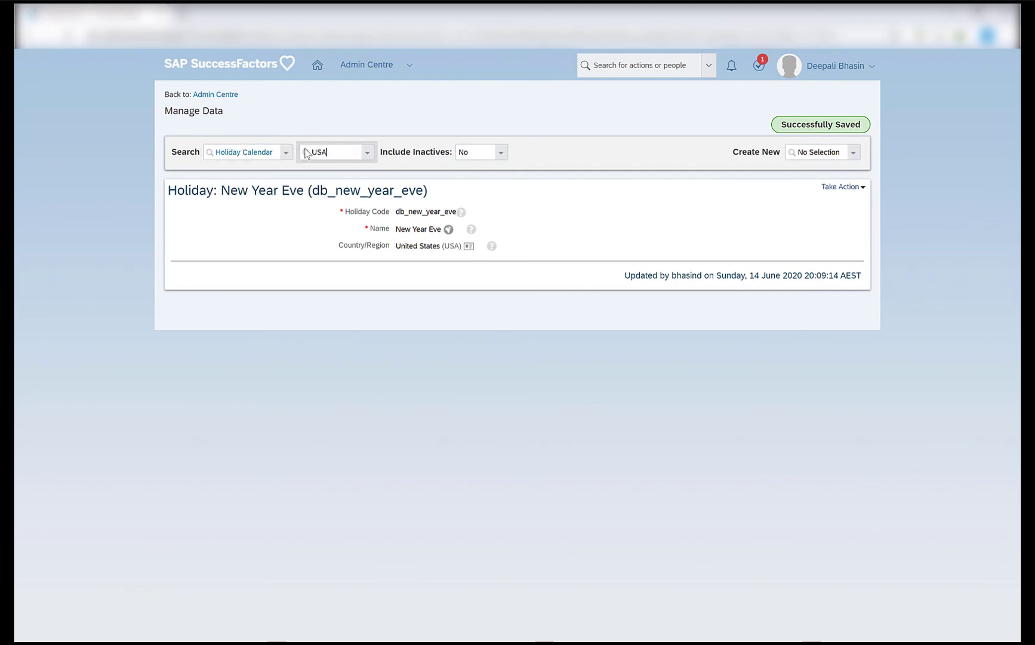
click(356, 171)
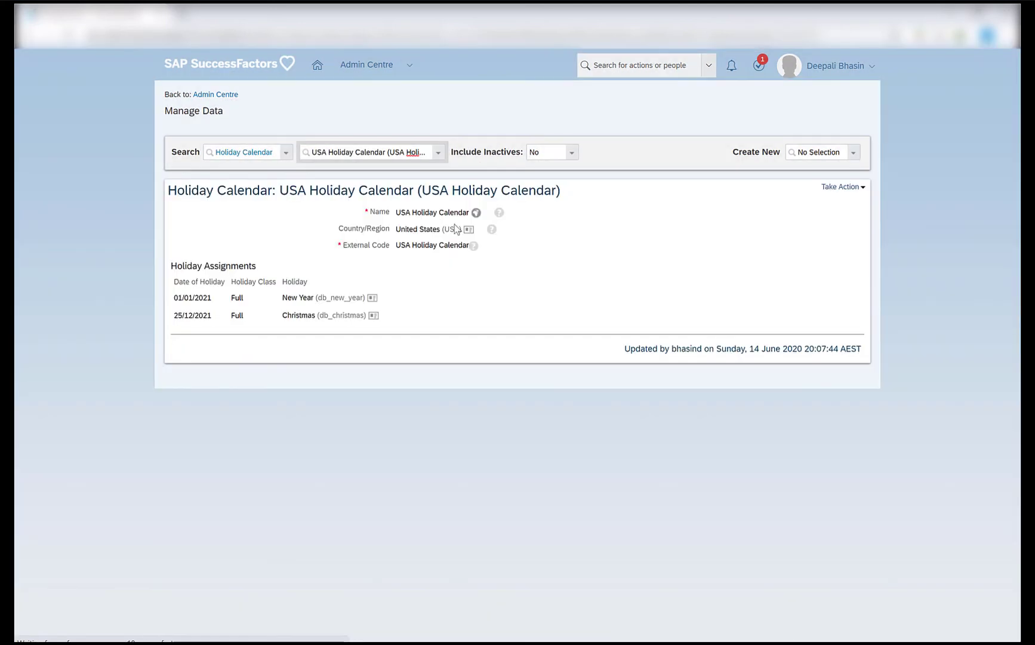
click(835, 185)
click(863, 199)
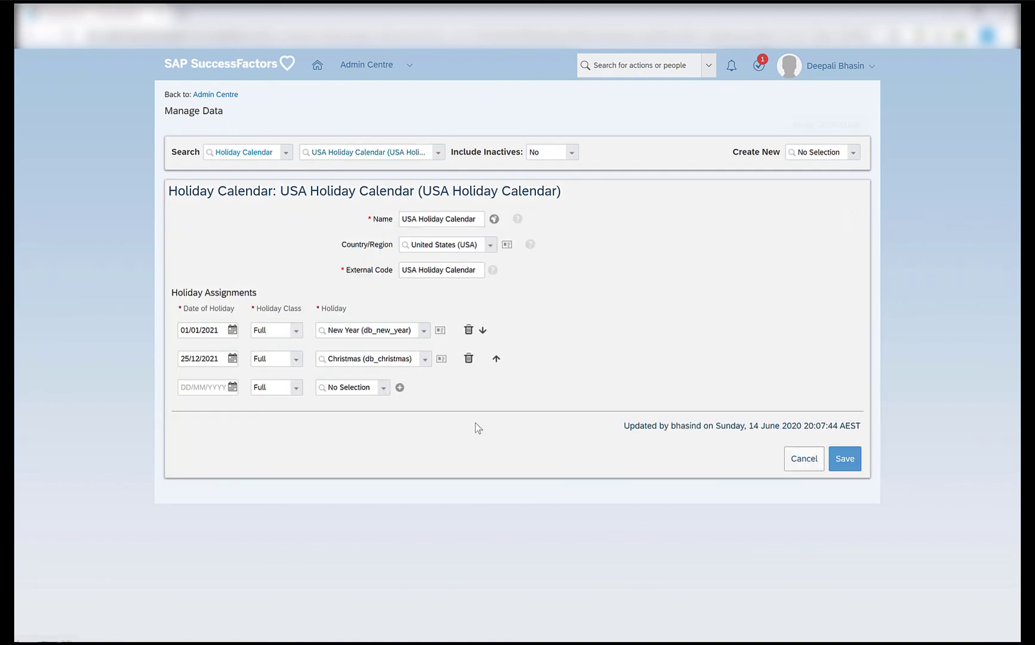
Add a holiday assignment with class Half for Christmas Eve (db_christmas_eve), leaving its date empty.
click(200, 387)
click(298, 392)
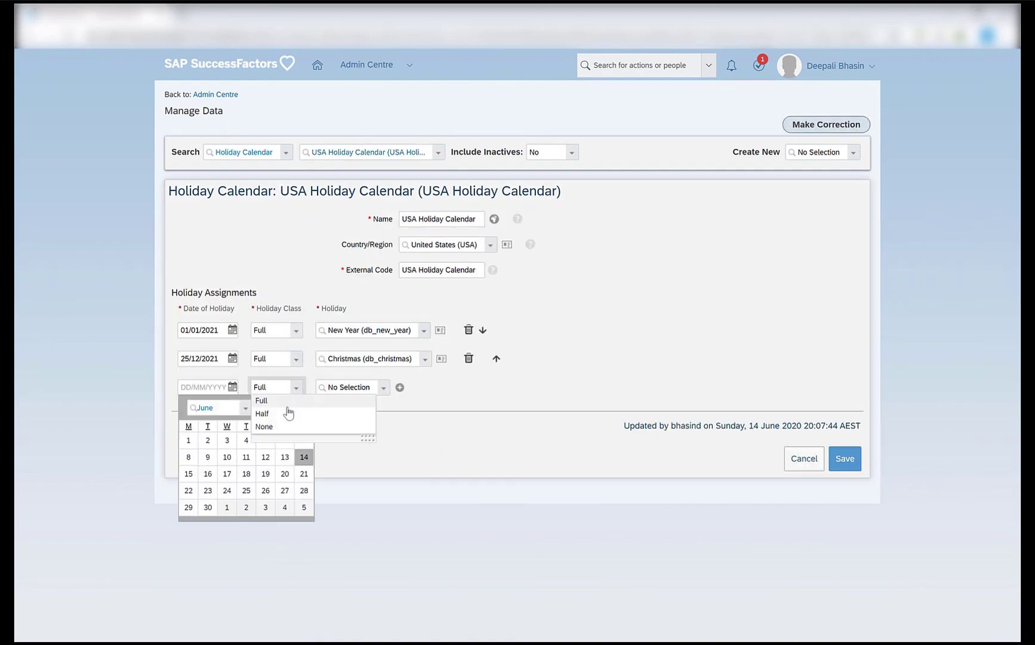
click(289, 416)
click(369, 387)
text(db)
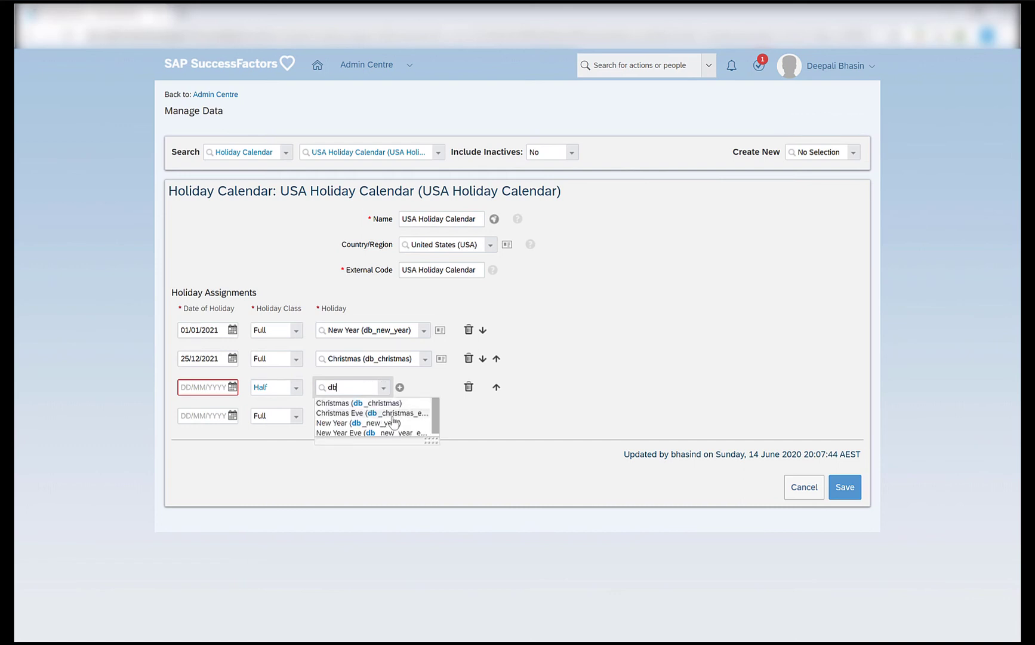
click(385, 414)
Add another holiday assignment for New Year Eve (db_new_year_eve) and set its holiday class to Half.
click(362, 417)
text(db)
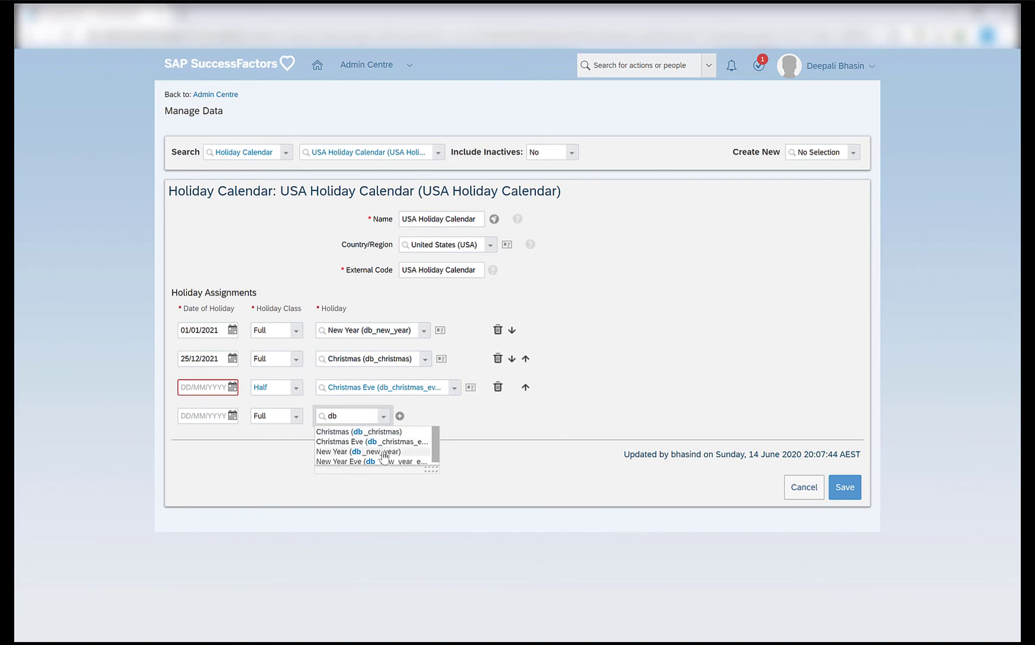
click(382, 461)
click(297, 416)
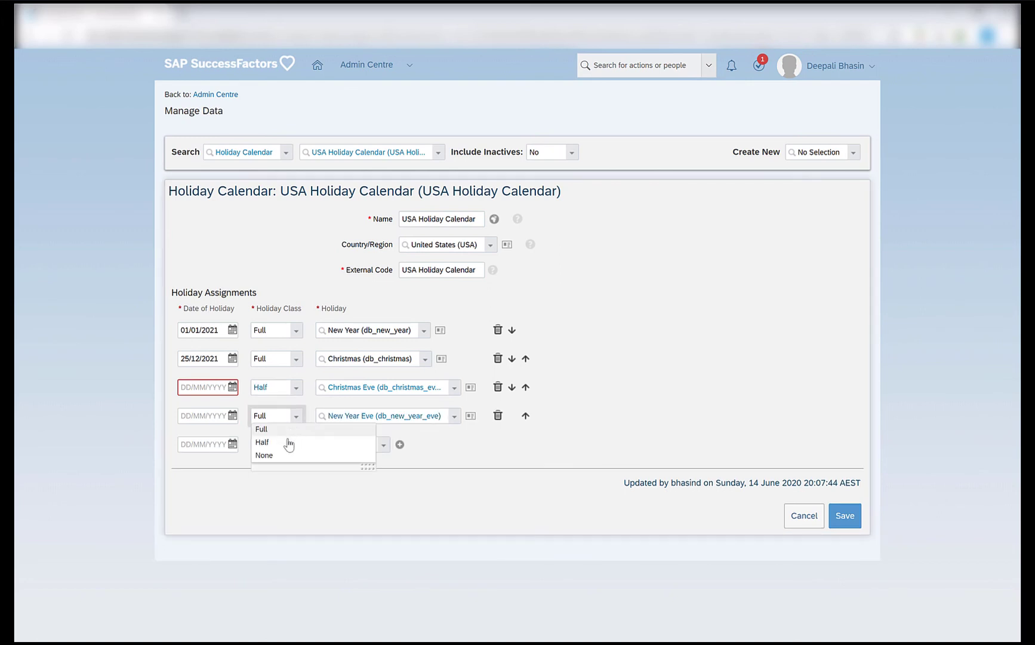
click(289, 441)
Set the date of the Christmas Eve assignment to 31/12/2020.
click(233, 387)
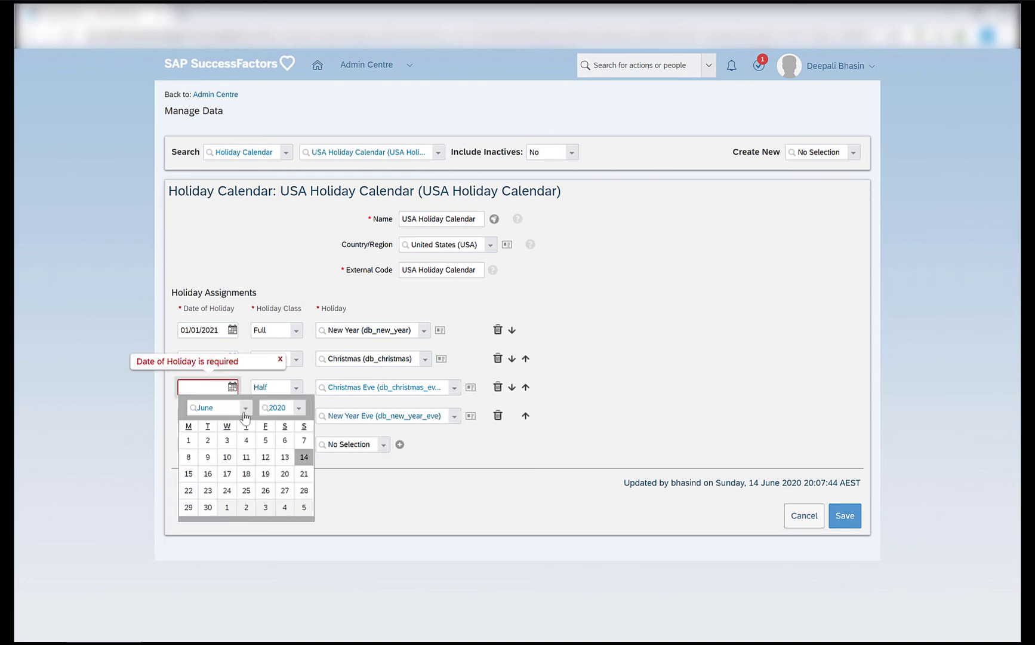
click(225, 409)
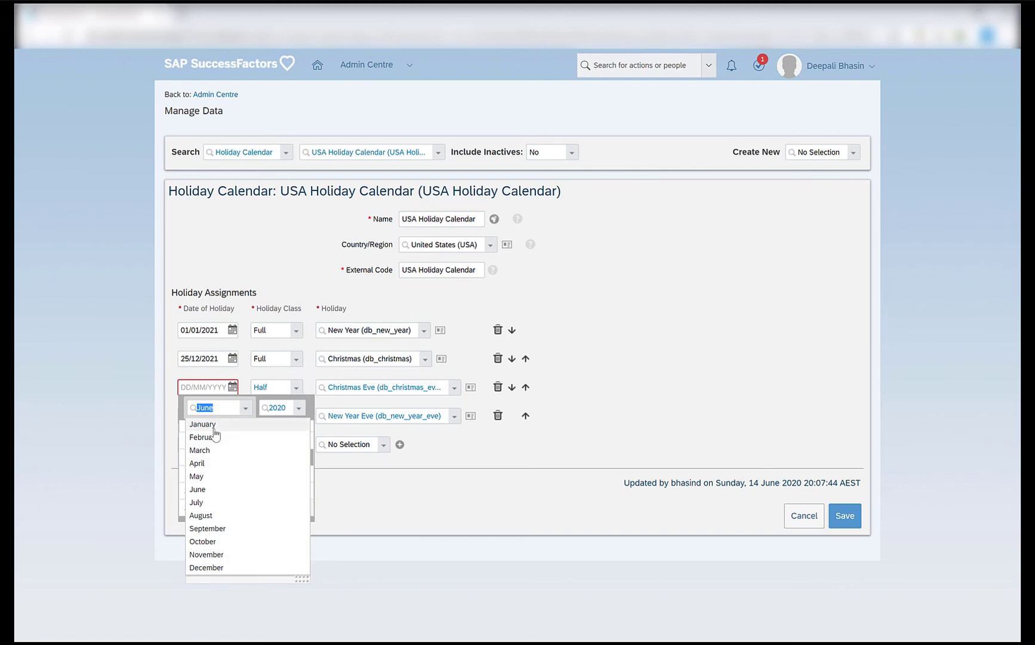
click(212, 425)
click(242, 412)
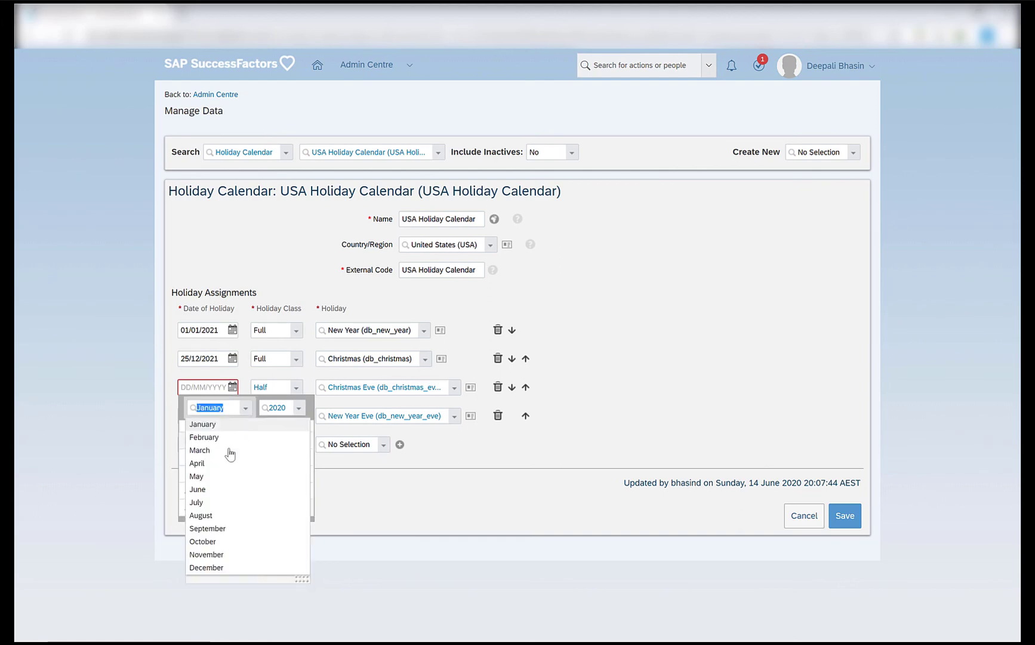
click(206, 567)
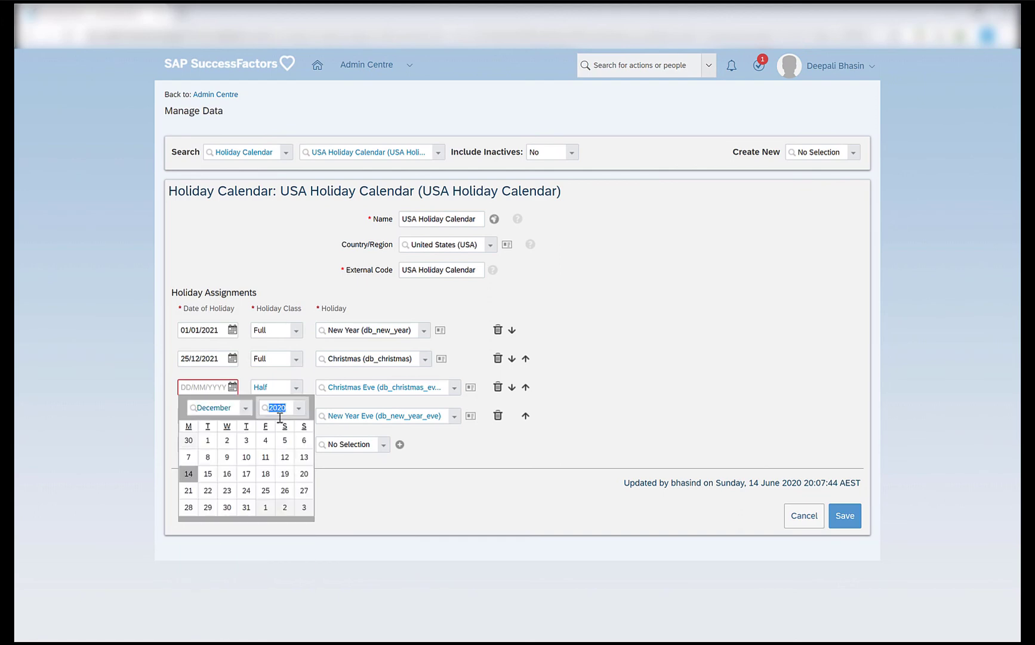
click(246, 507)
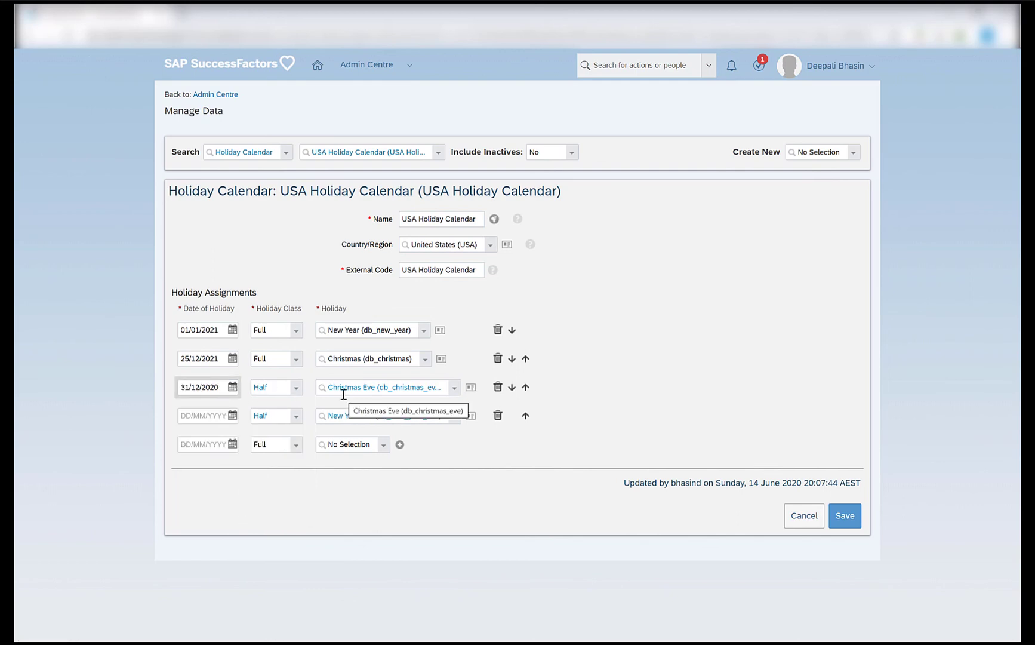
Copy the date 31/12/2020 from the Christmas Eve assignment into the New Year Eve assignment's date.
drag(219, 387, 161, 391)
key(ctrl+c)
click(197, 416)
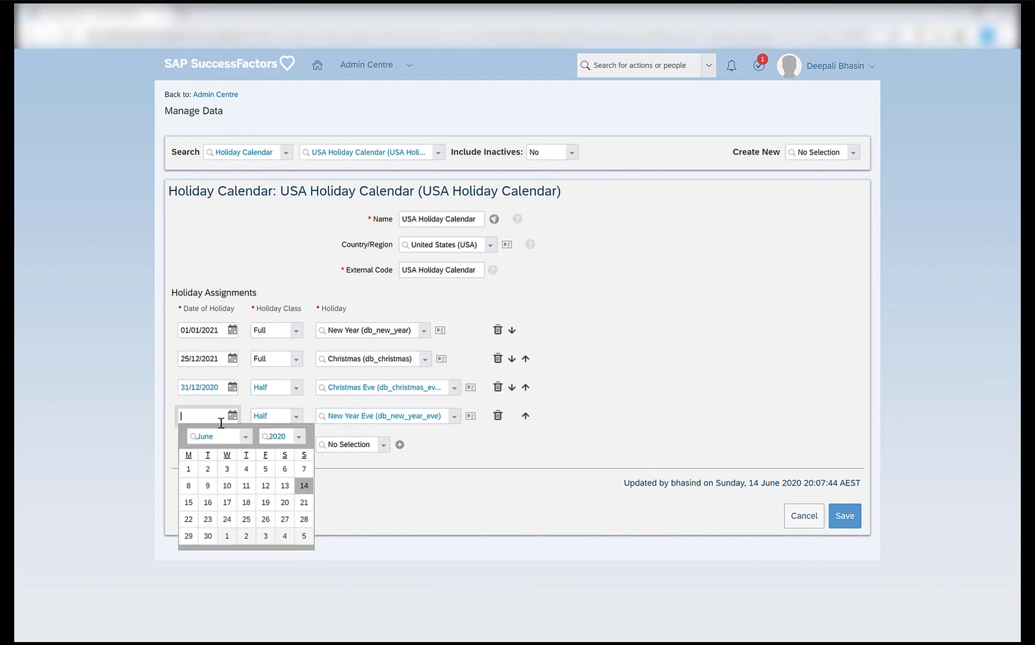
key(ctrl+v)
Change the Christmas Eve assignment's date to 24/12/2021 and save the USA Holiday Calendar.
click(232, 388)
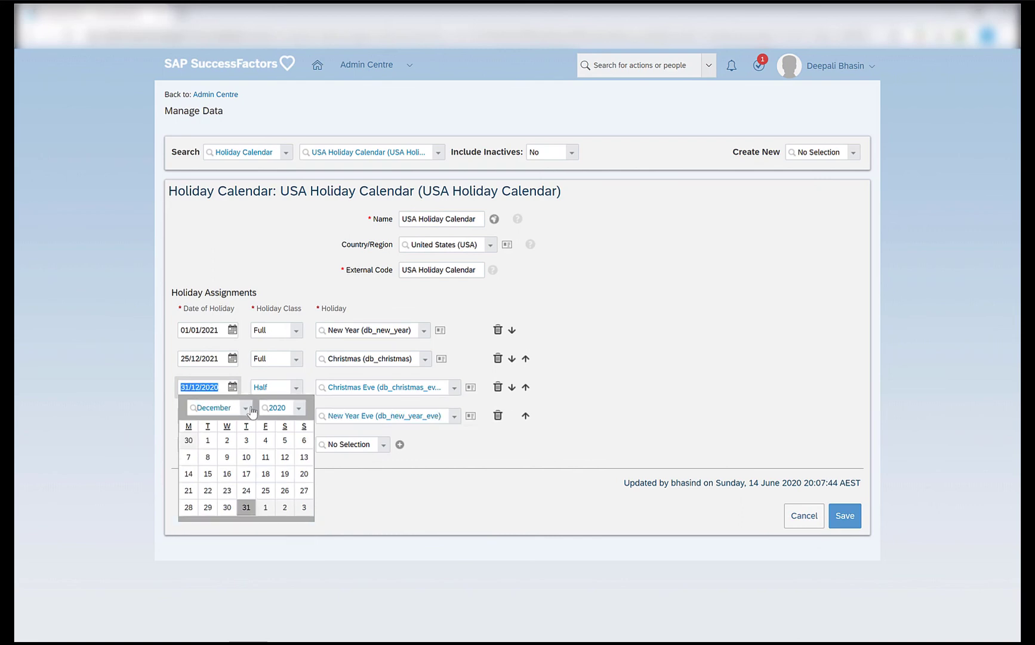
click(275, 408)
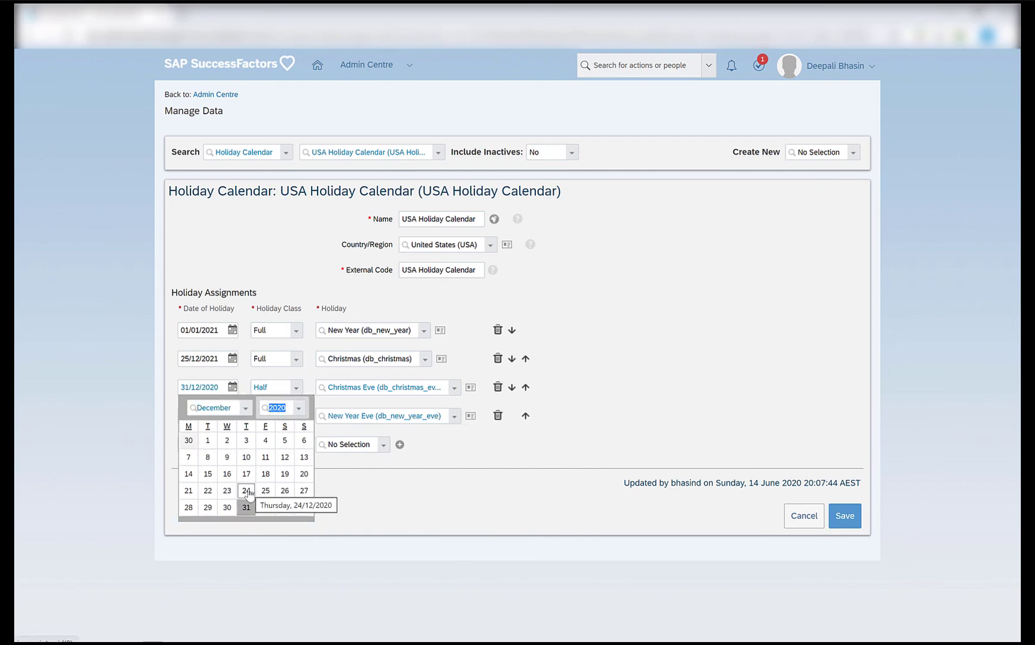
text(2021)
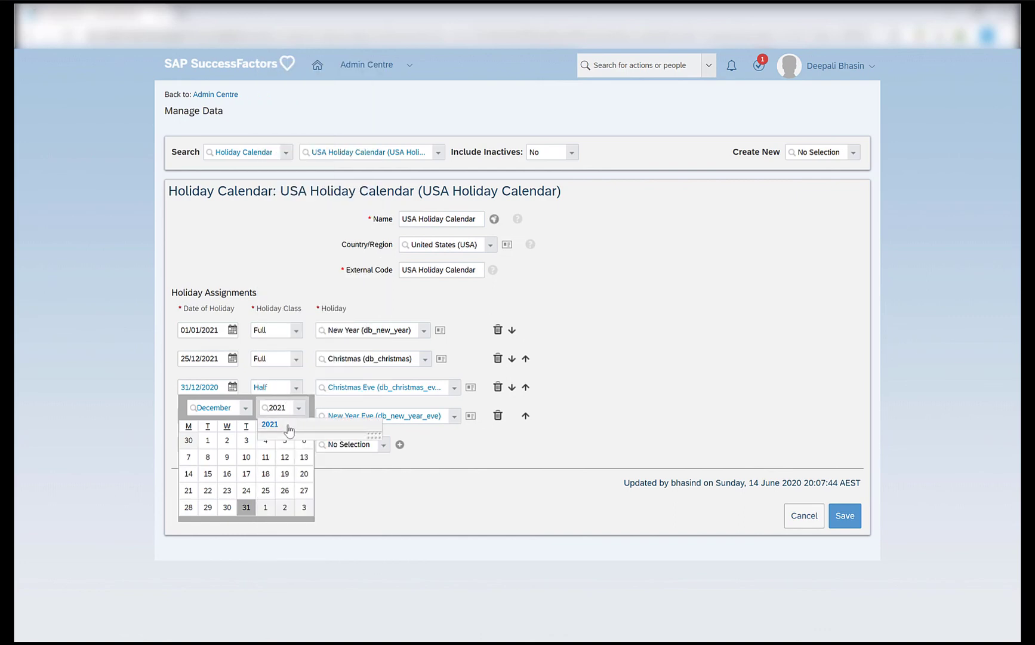
click(289, 429)
click(248, 491)
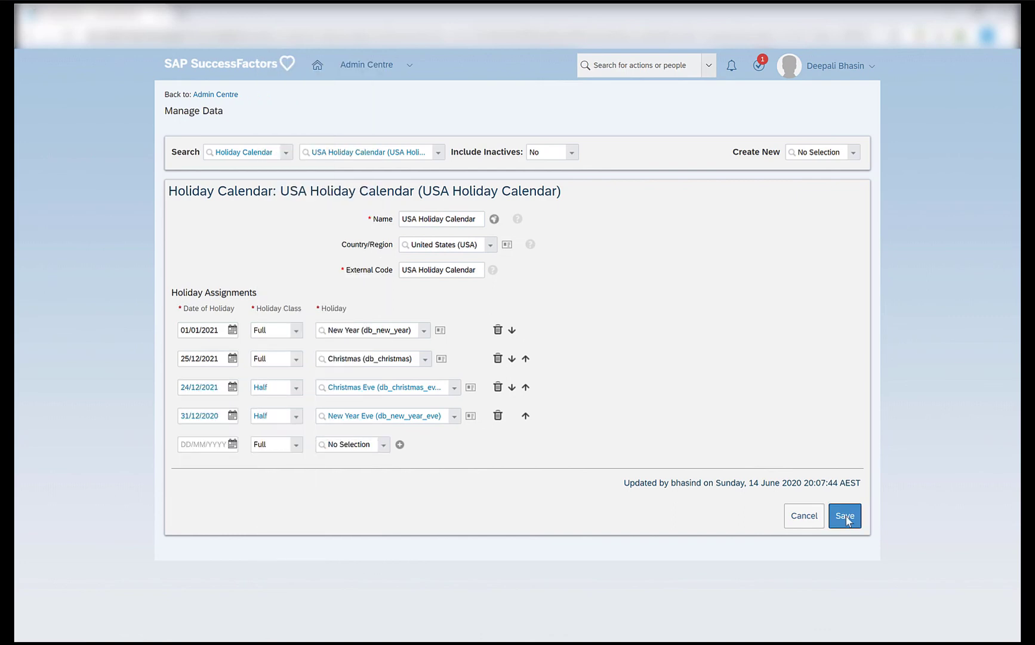
click(847, 517)
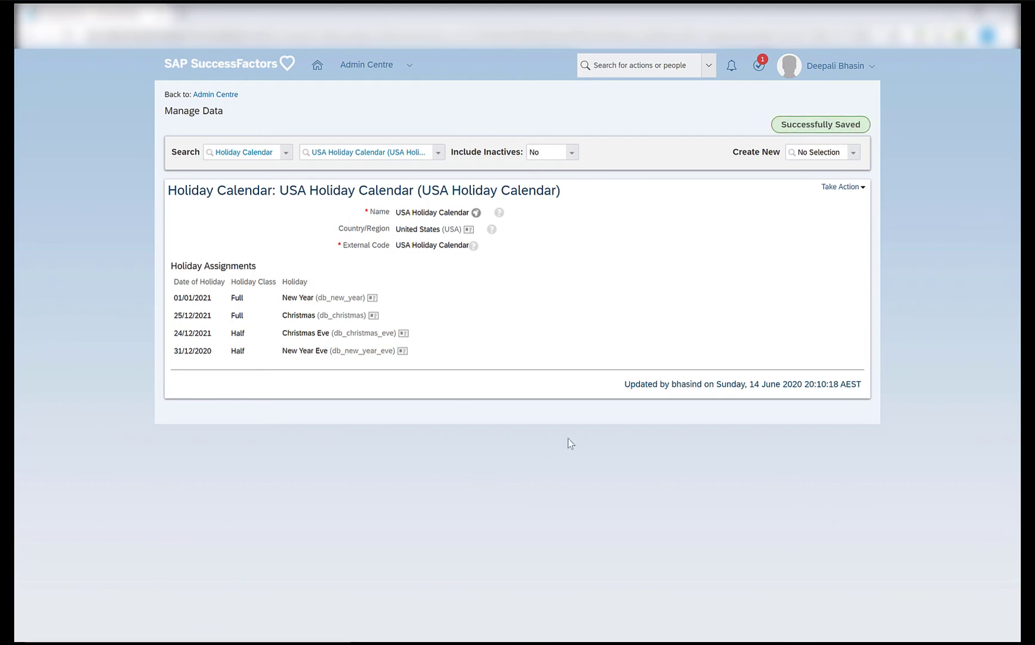